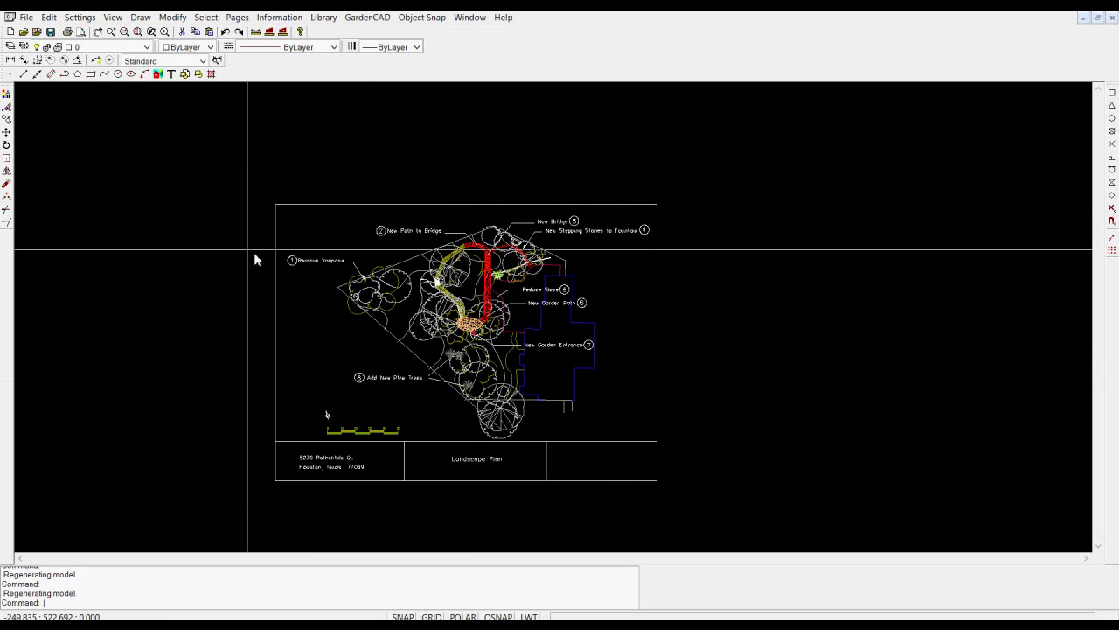
{"action": "left_click", "coordinate": [26, 18]}
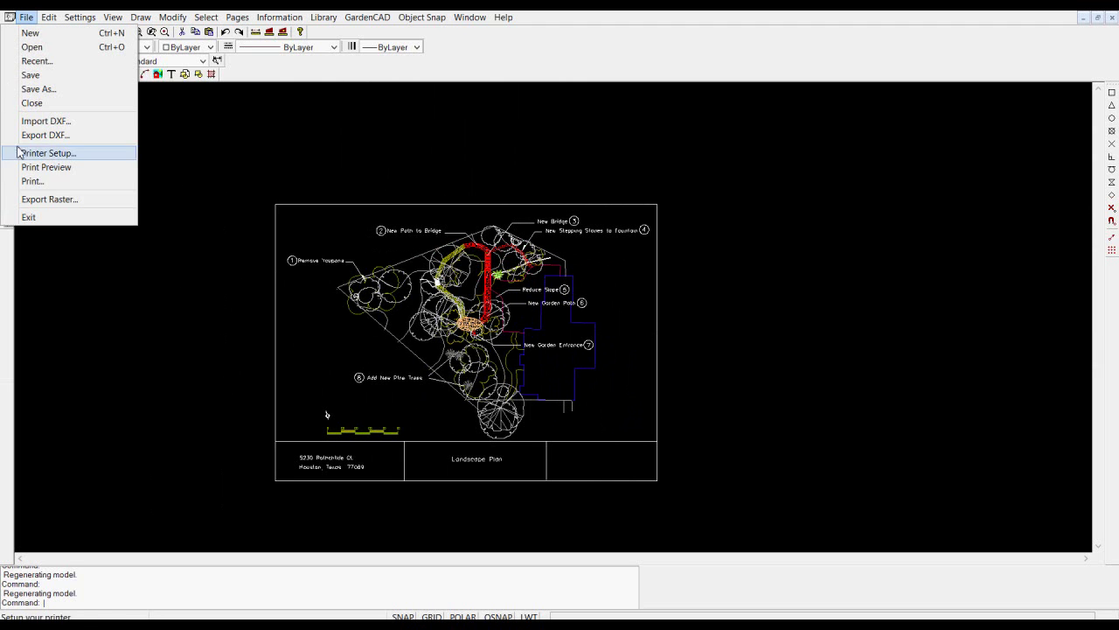
{"action": "left_click", "coordinate": [216, 152]}
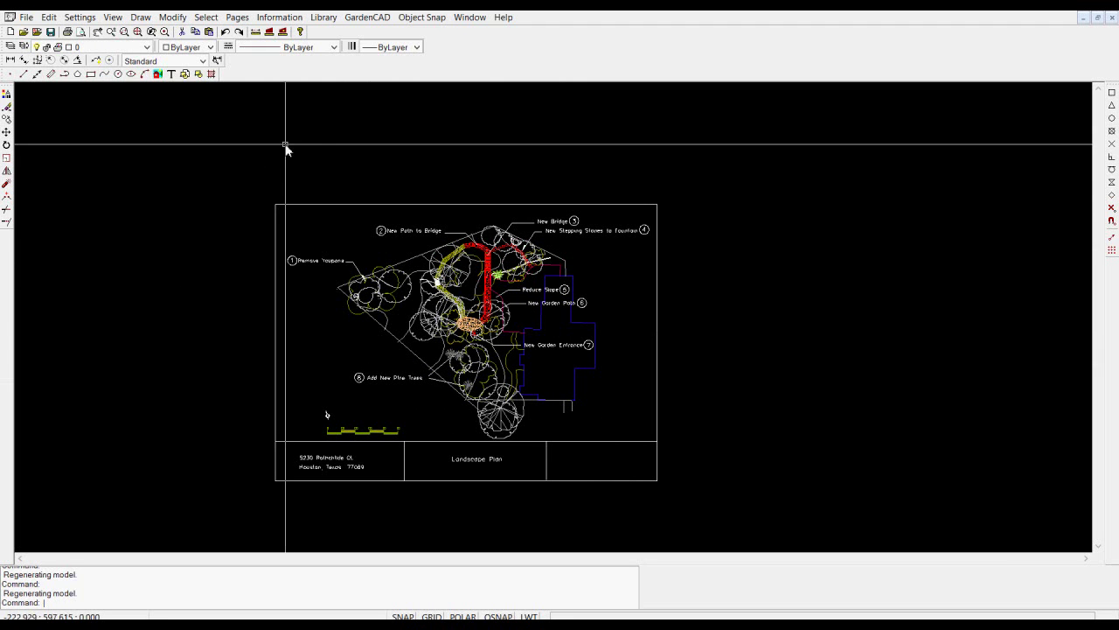
Step: Convert the garden plan and all its numbered callouts, without the title border, to a block named All based at the scale bar's left end
{"action": "scroll", "coordinate": [286, 151], "scroll_direction": "down", "scroll_amount": 1}
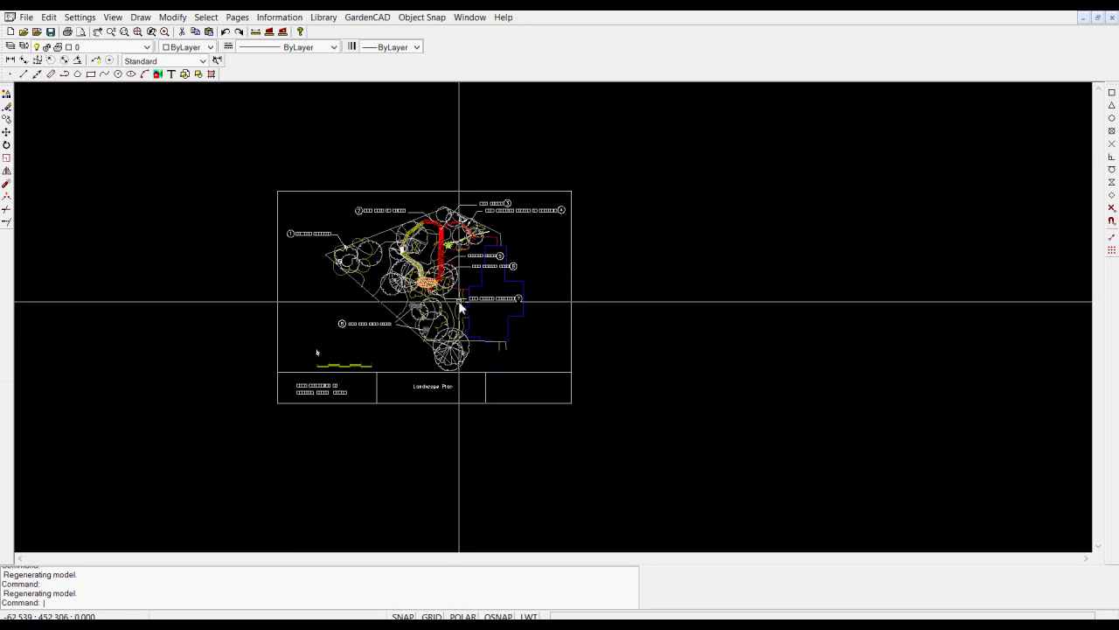
{"action": "left_click", "coordinate": [554, 368]}
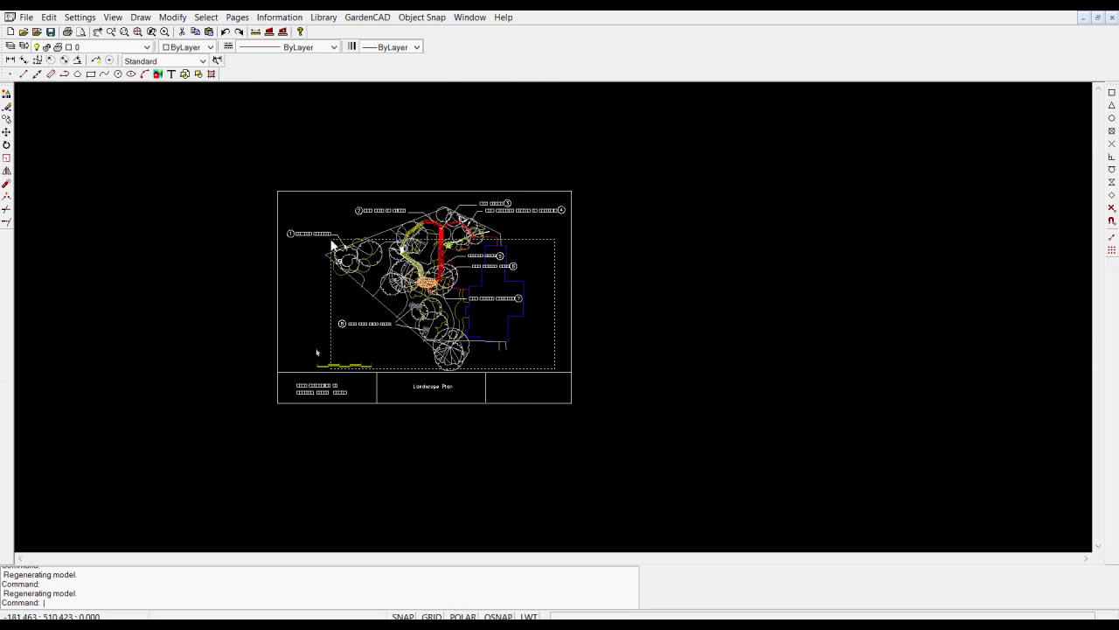
{"action": "left_click", "coordinate": [301, 203]}
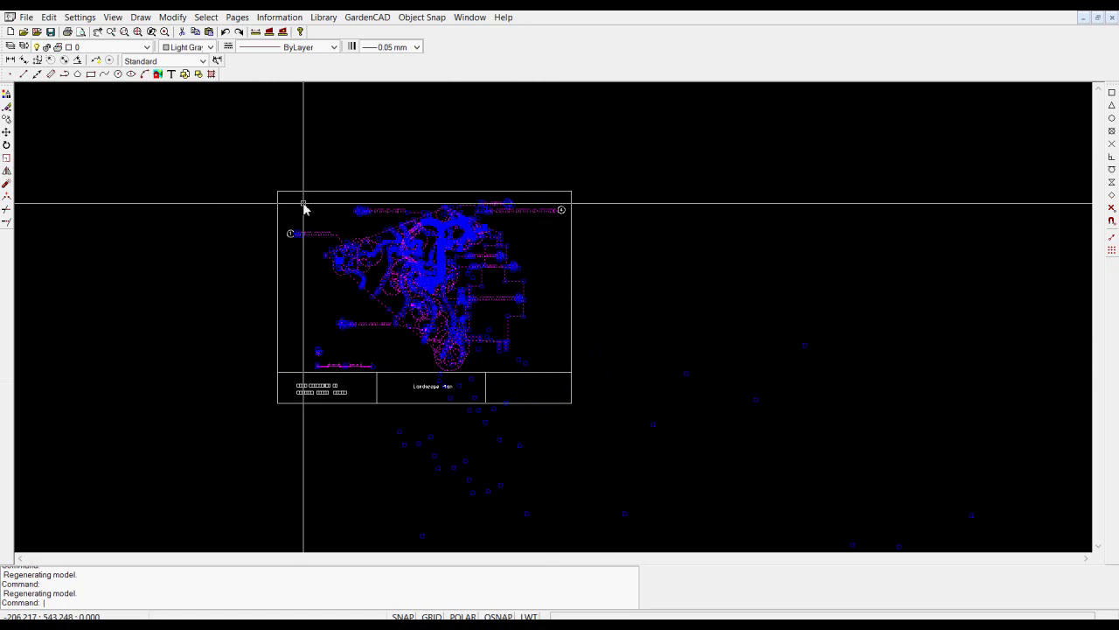
{"action": "left_click", "coordinate": [290, 234]}
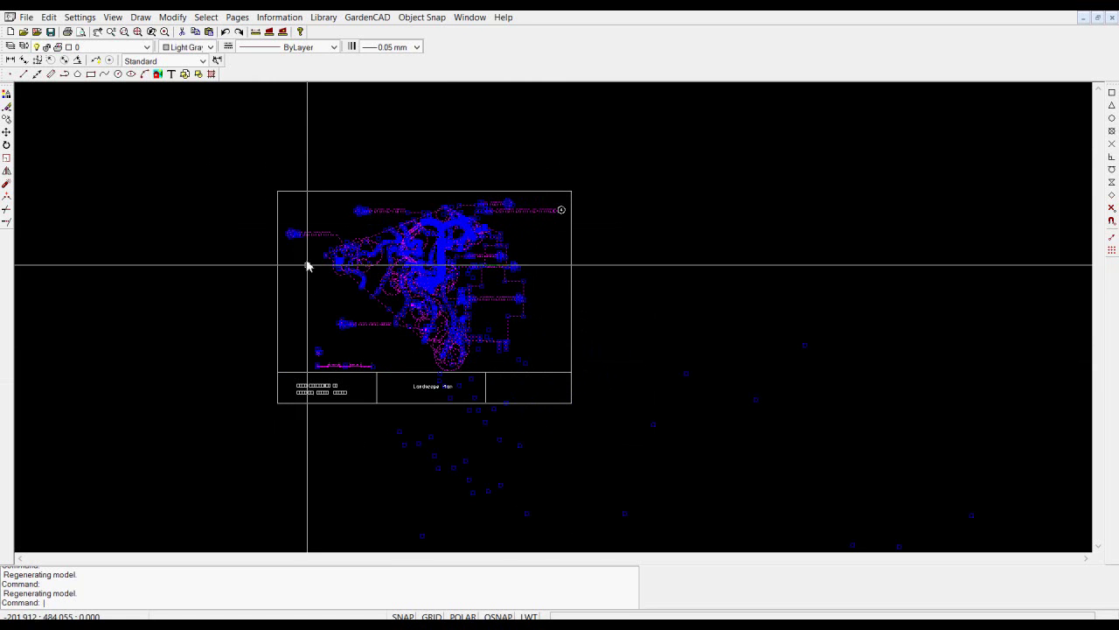
{"action": "left_click", "coordinate": [568, 223]}
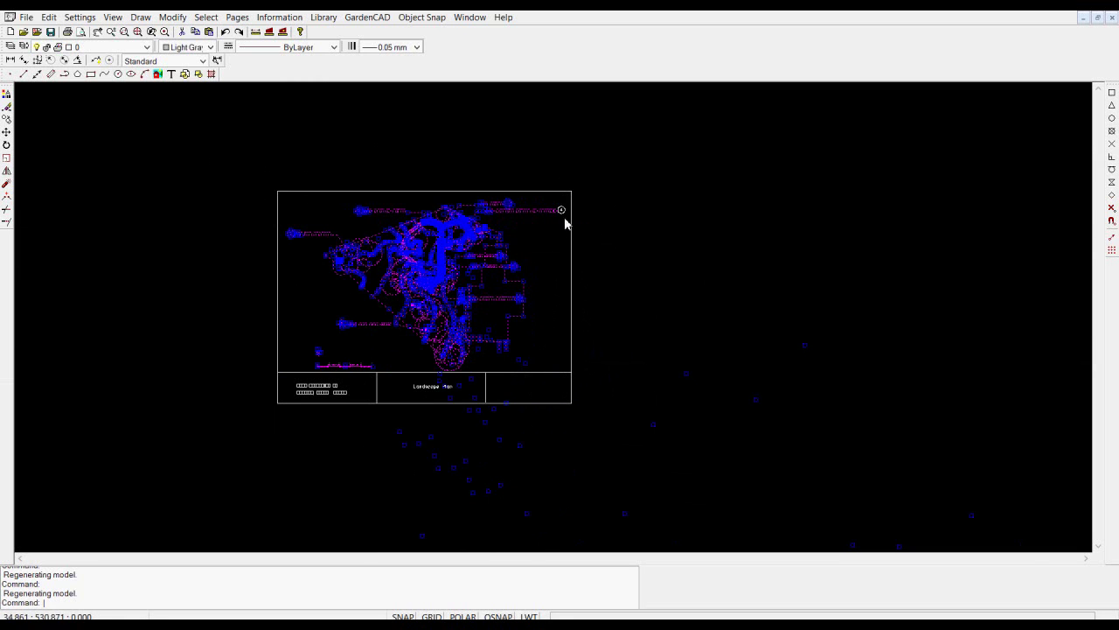
{"action": "left_click", "coordinate": [553, 205]}
{"action": "right_click", "coordinate": [435, 255]}
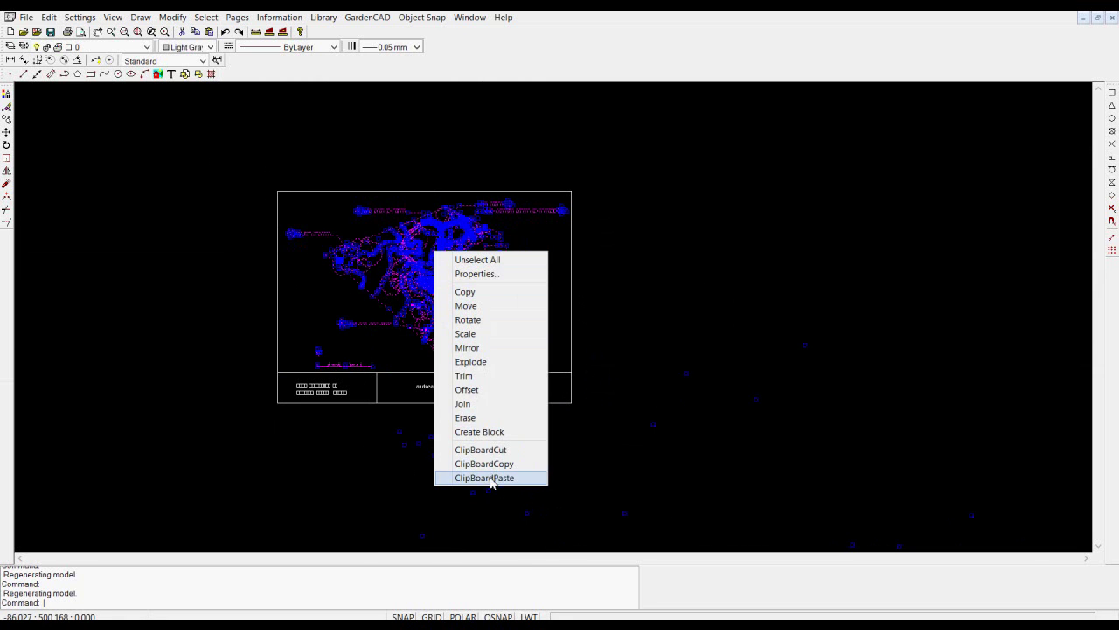
{"action": "left_click", "coordinate": [490, 433]}
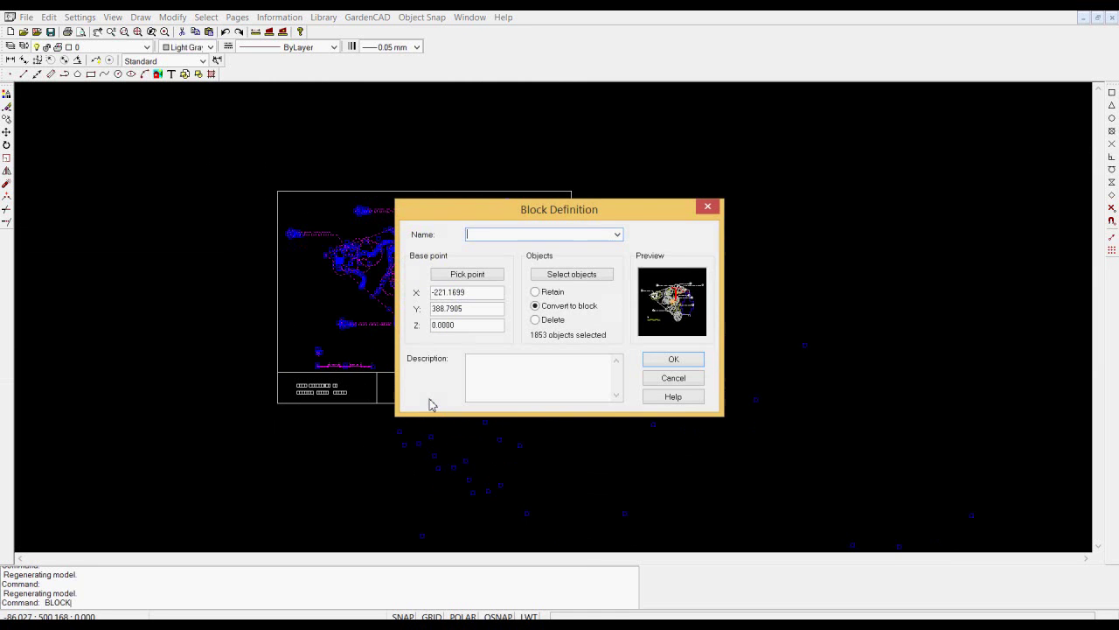
{"action": "type", "text": "All"}
{"action": "left_click", "coordinate": [470, 276]}
{"action": "left_click", "coordinate": [316, 370]}
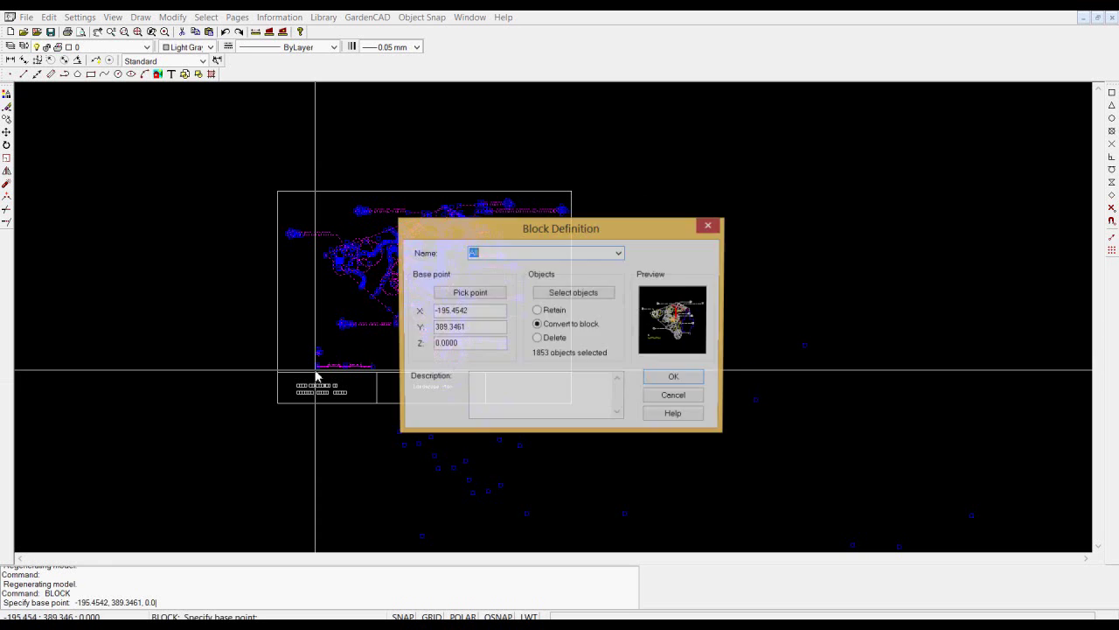
{"action": "left_click", "coordinate": [674, 378]}
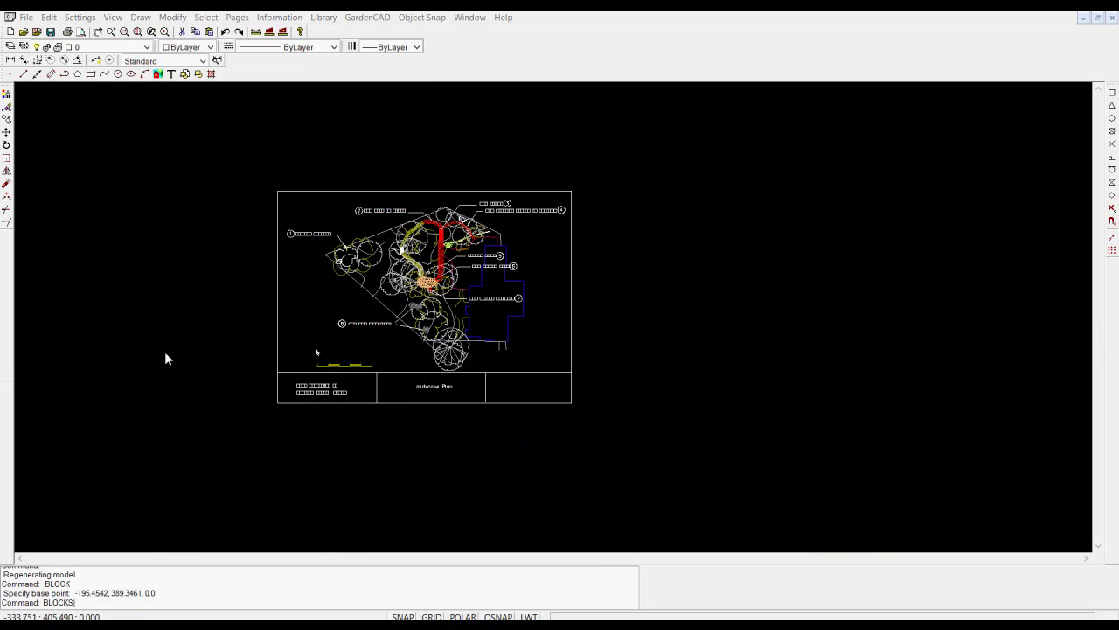
Step: Check the All block's preview and base point in the drawing's block list
{"action": "key", "text": "Return"}
{"action": "left_click_drag", "start_coordinate": [558, 273], "coordinate": [556, 225]}
{"action": "left_click", "coordinate": [404, 231]}
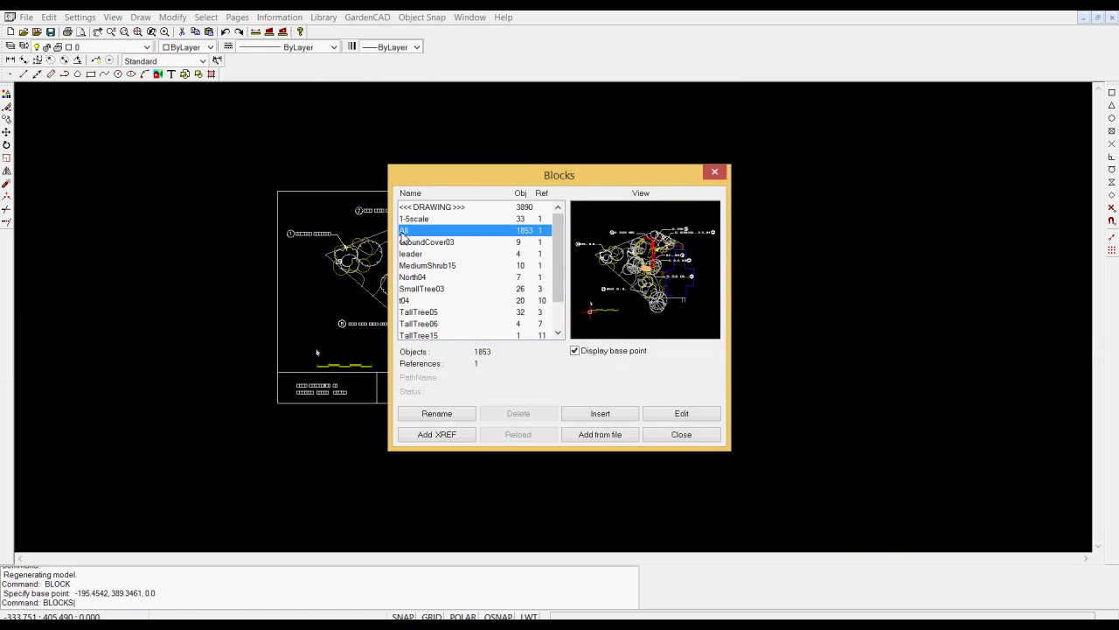
{"action": "left_click", "coordinate": [681, 438]}
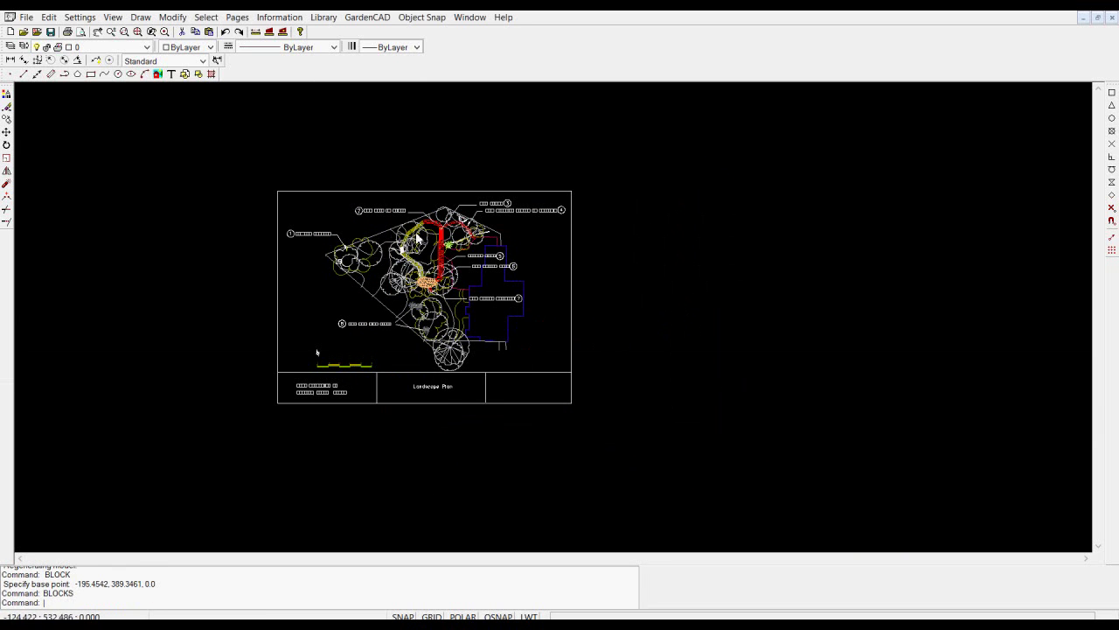
Step: Create a new page with the ANSI C, 432 x 559 (17 x 22 in.) paper size
{"action": "left_click", "coordinate": [235, 18]}
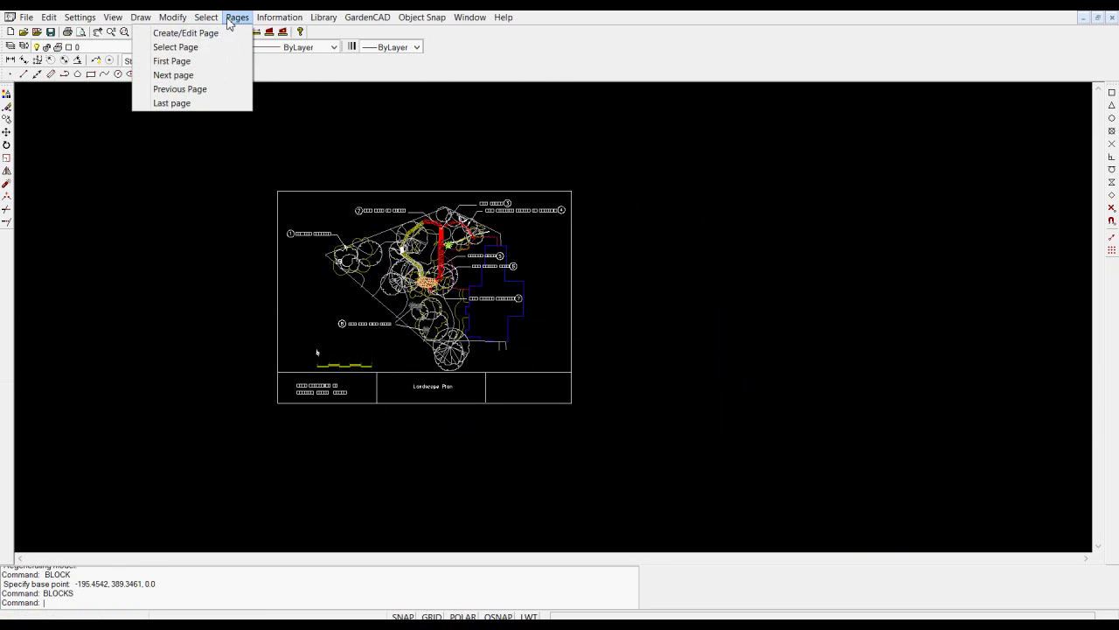
{"action": "left_click", "coordinate": [185, 33]}
{"action": "left_click", "coordinate": [573, 230]}
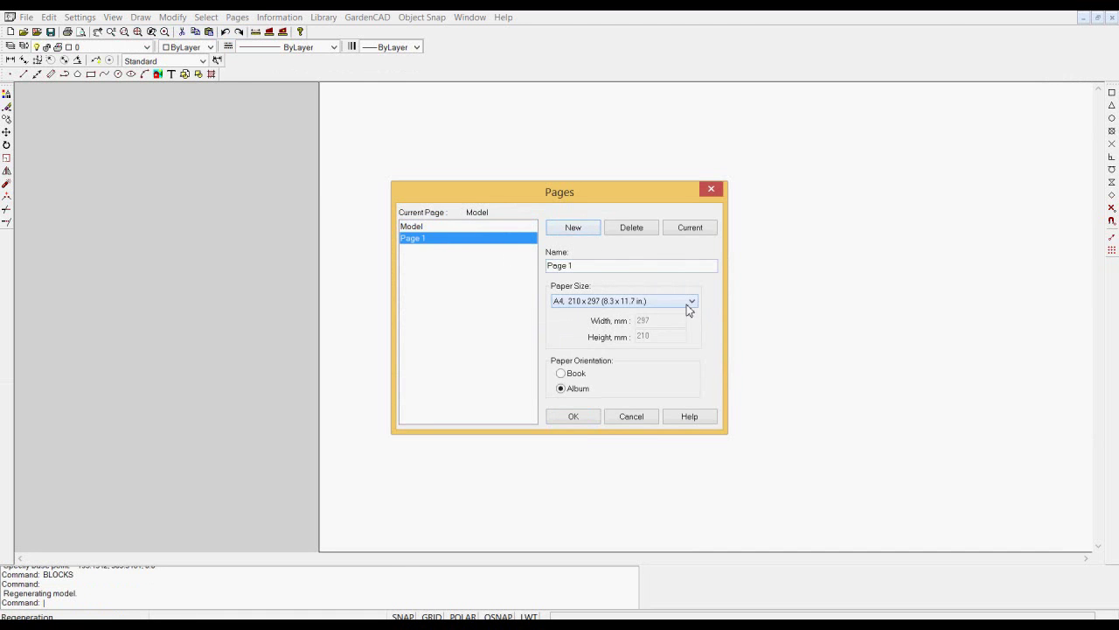
{"action": "left_click", "coordinate": [690, 303]}
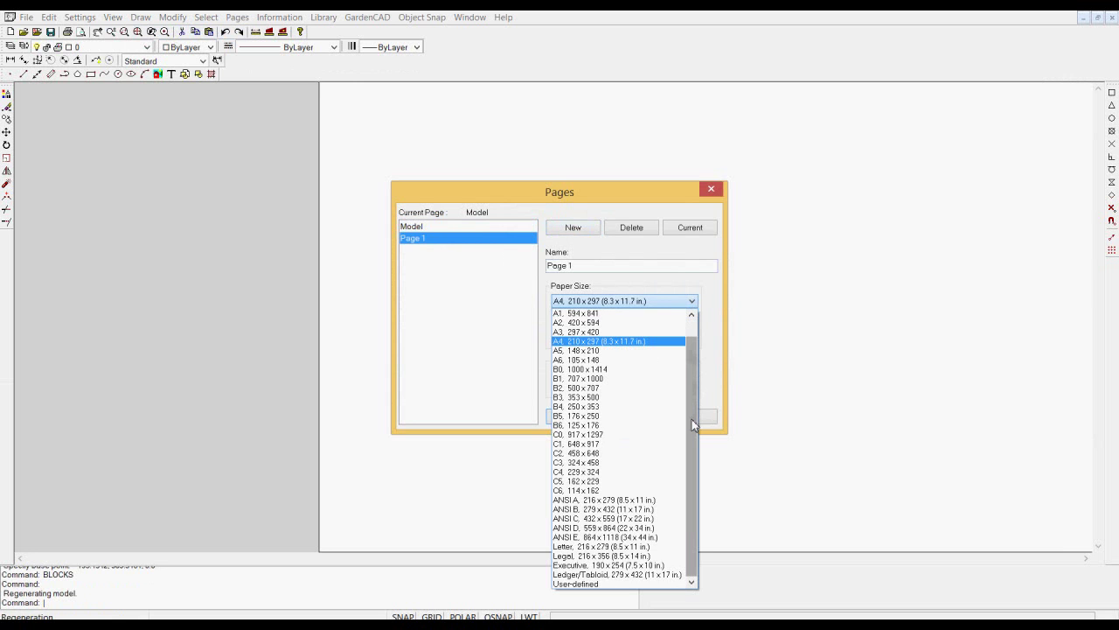
{"action": "mouse_move", "coordinate": [695, 431]}
{"action": "left_mouse_down"}
{"action": "mouse_move", "coordinate": [709, 391]}
{"action": "mouse_move", "coordinate": [691, 405]}
{"action": "mouse_move", "coordinate": [690, 444]}
{"action": "left_mouse_up"}
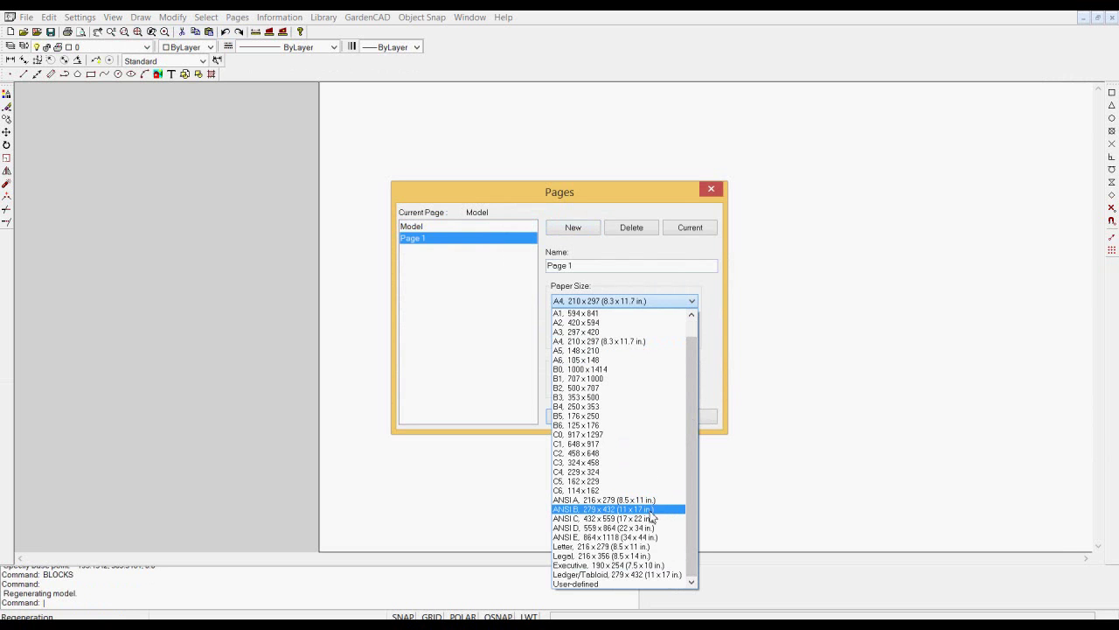
{"action": "left_click", "coordinate": [573, 519]}
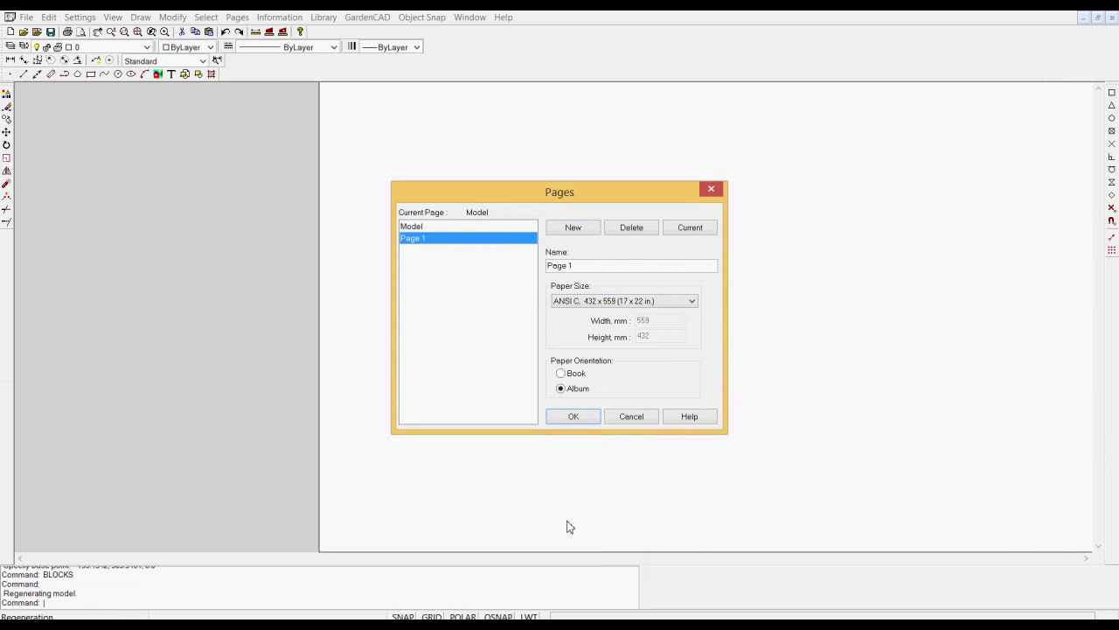
{"action": "left_click", "coordinate": [574, 417]}
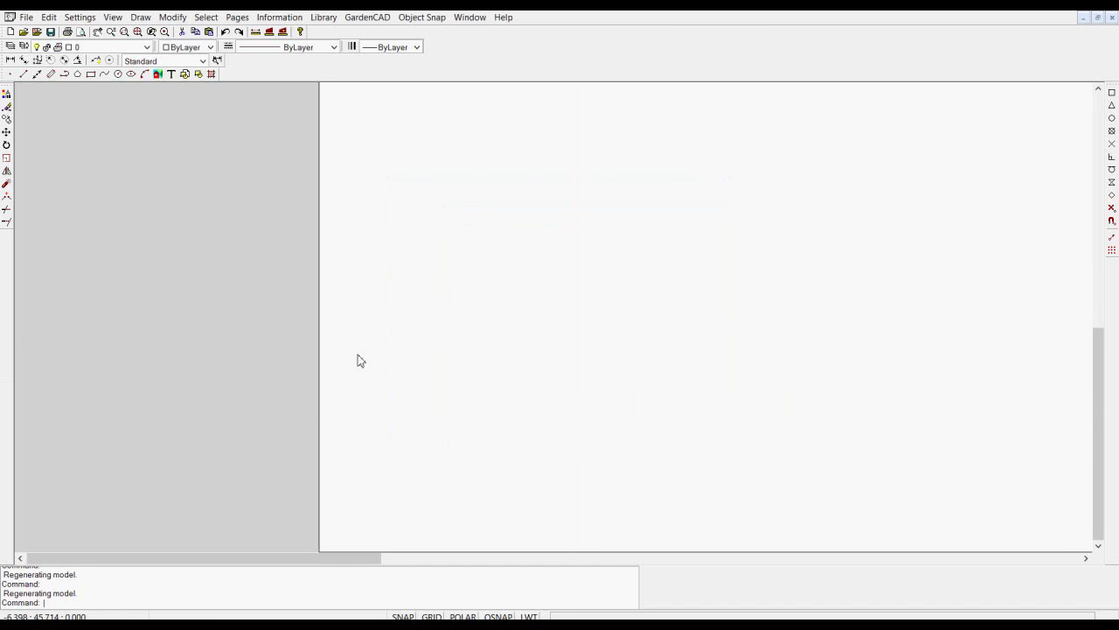
Step: Insert the All block at scale 1 near the lower-left corner of the blank page
{"action": "right_click", "coordinate": [273, 326]}
{"action": "left_click", "coordinate": [302, 351]}
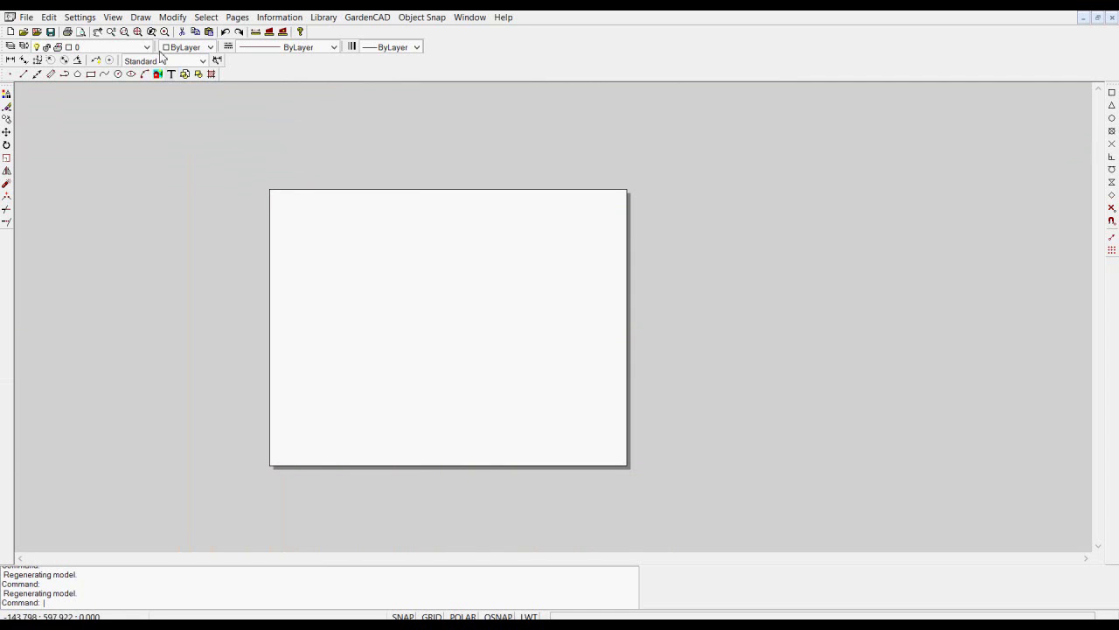
{"action": "left_click", "coordinate": [141, 18]}
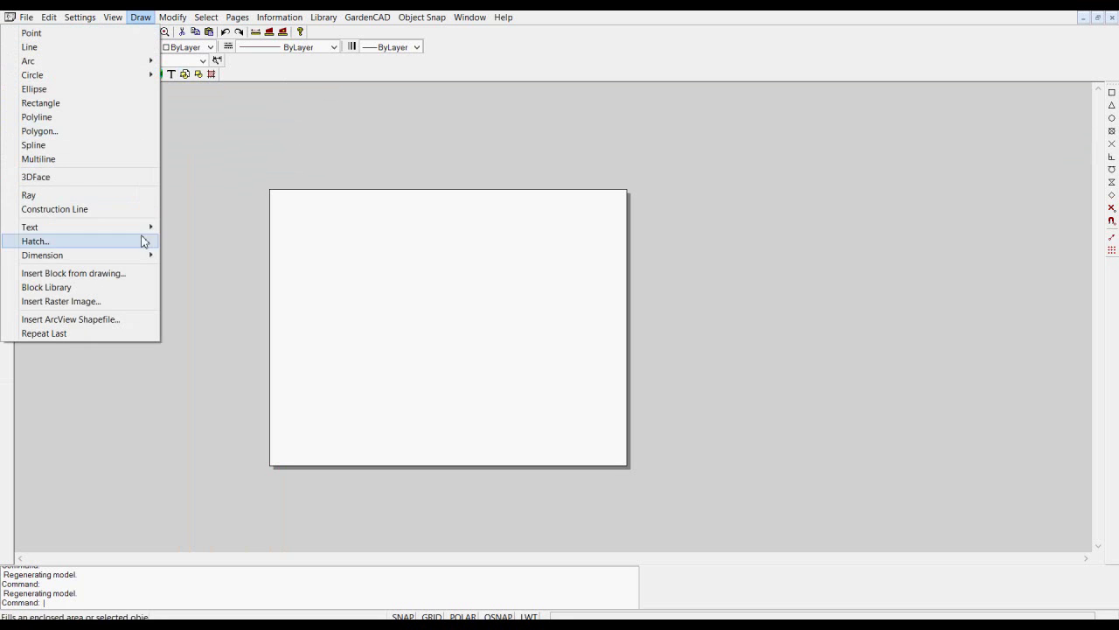
{"action": "left_click", "coordinate": [102, 275]}
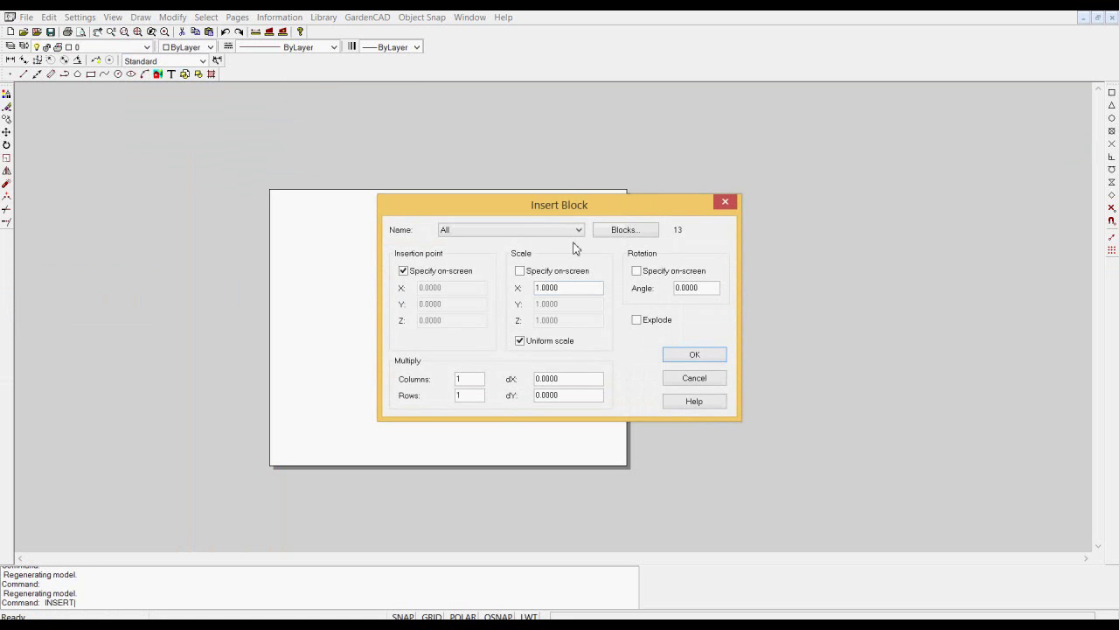
{"action": "left_click", "coordinate": [695, 357]}
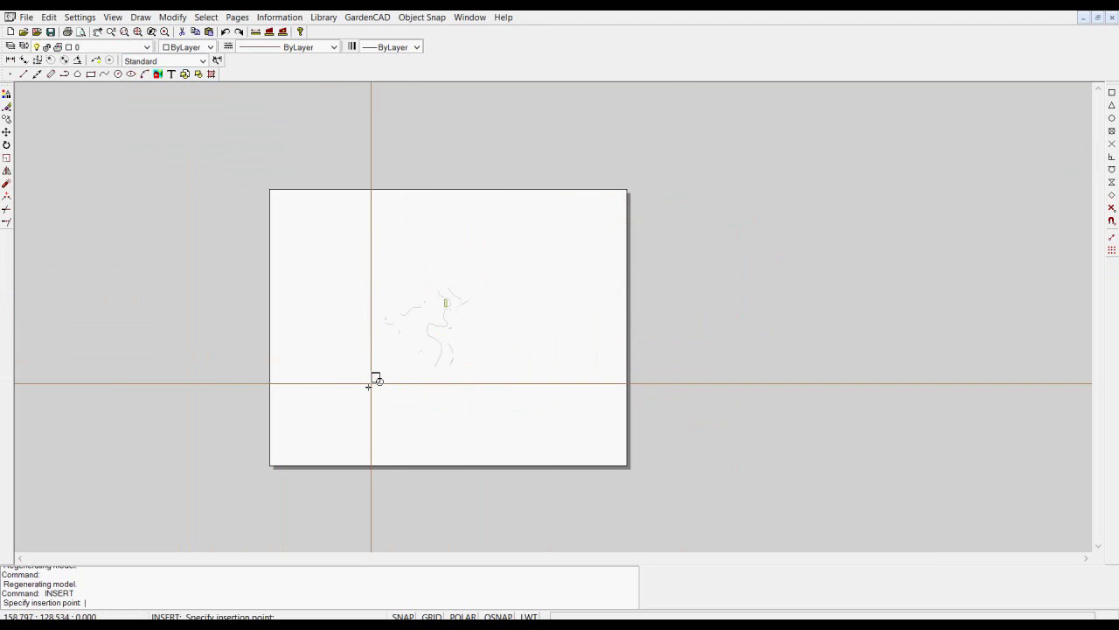
{"action": "left_click", "coordinate": [320, 424]}
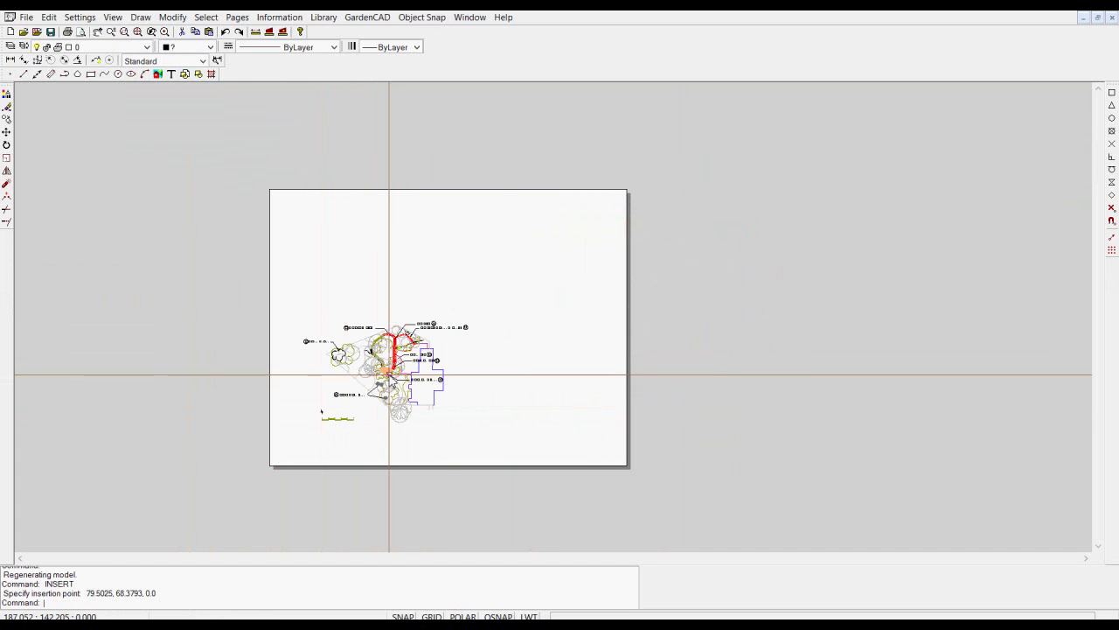
Step: Scale the inserted plan block by a factor of 1.5 about a point on its scale bar
{"action": "left_click", "coordinate": [391, 372]}
{"action": "right_click", "coordinate": [391, 373]}
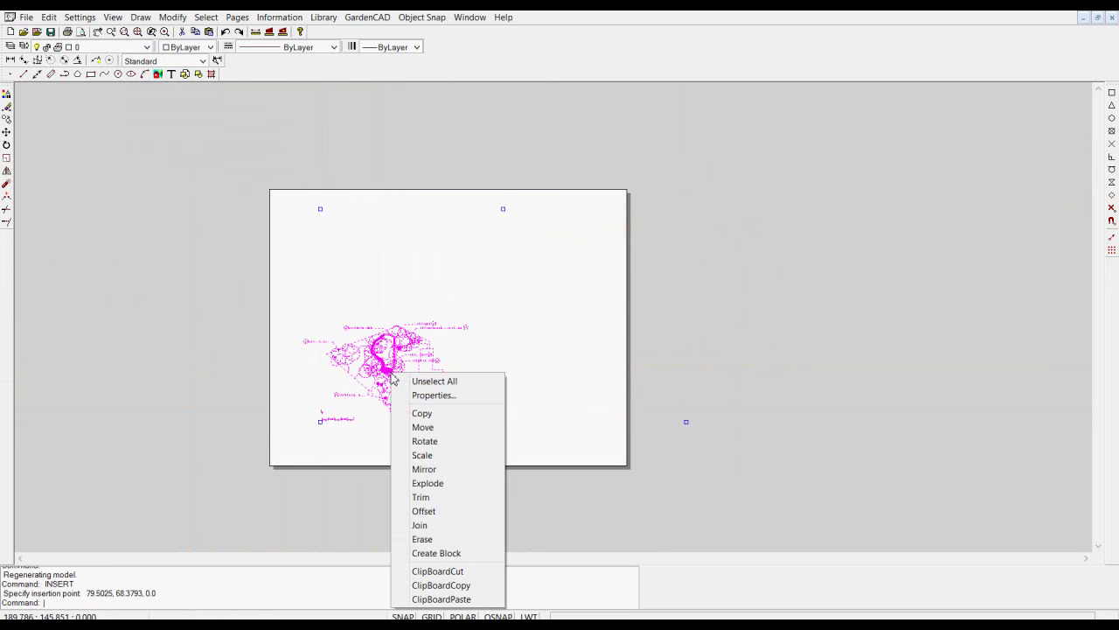
{"action": "left_click", "coordinate": [423, 454]}
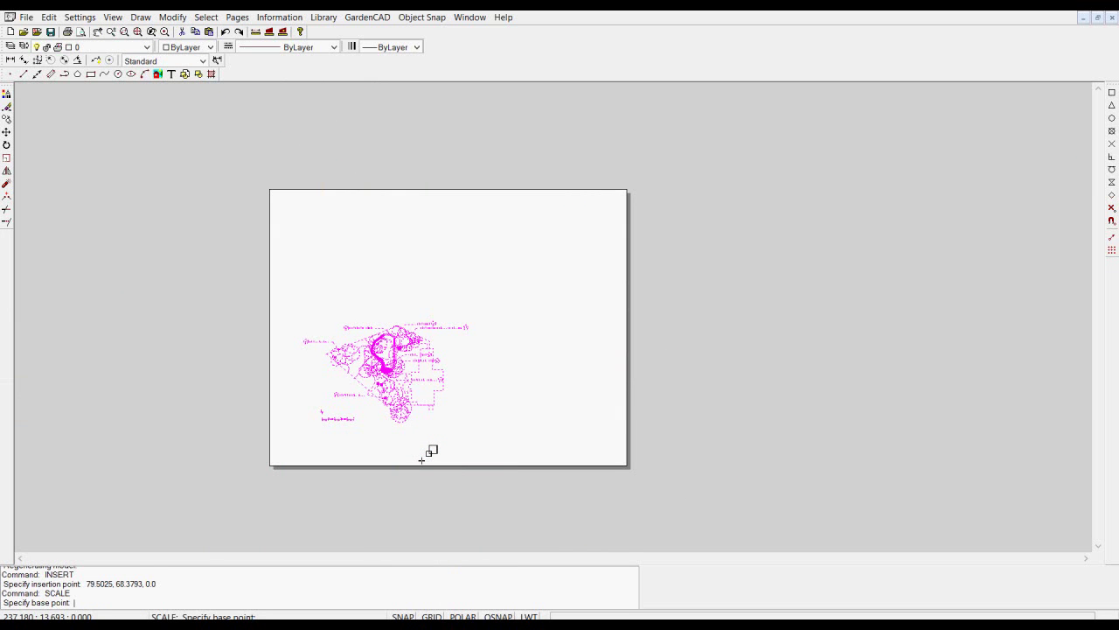
{"action": "left_click", "coordinate": [333, 423]}
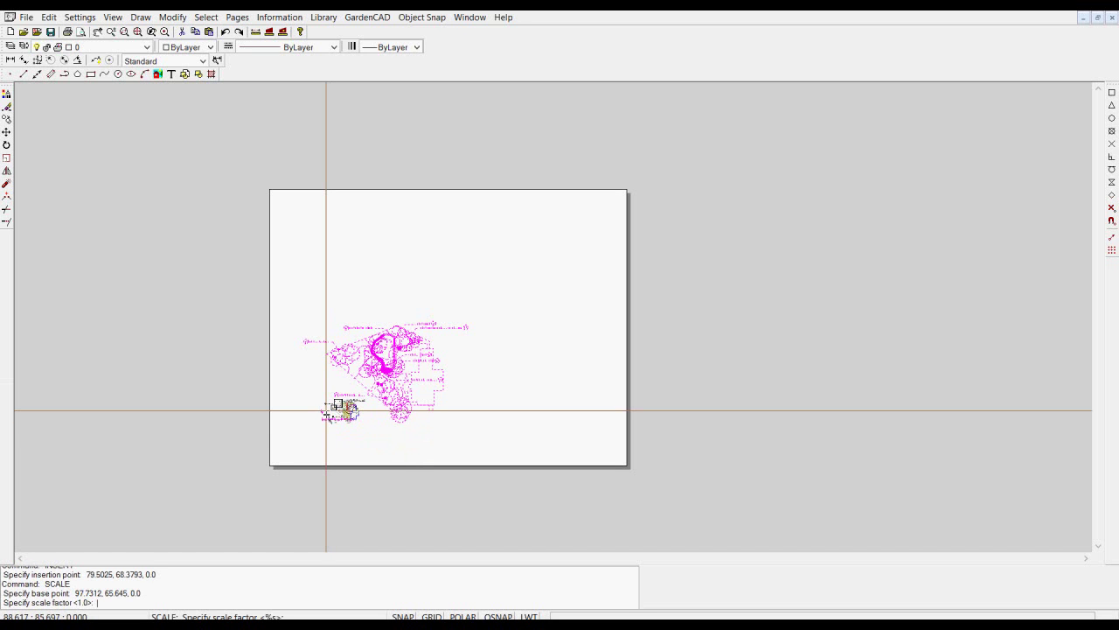
{"action": "key", "text": "Return"}
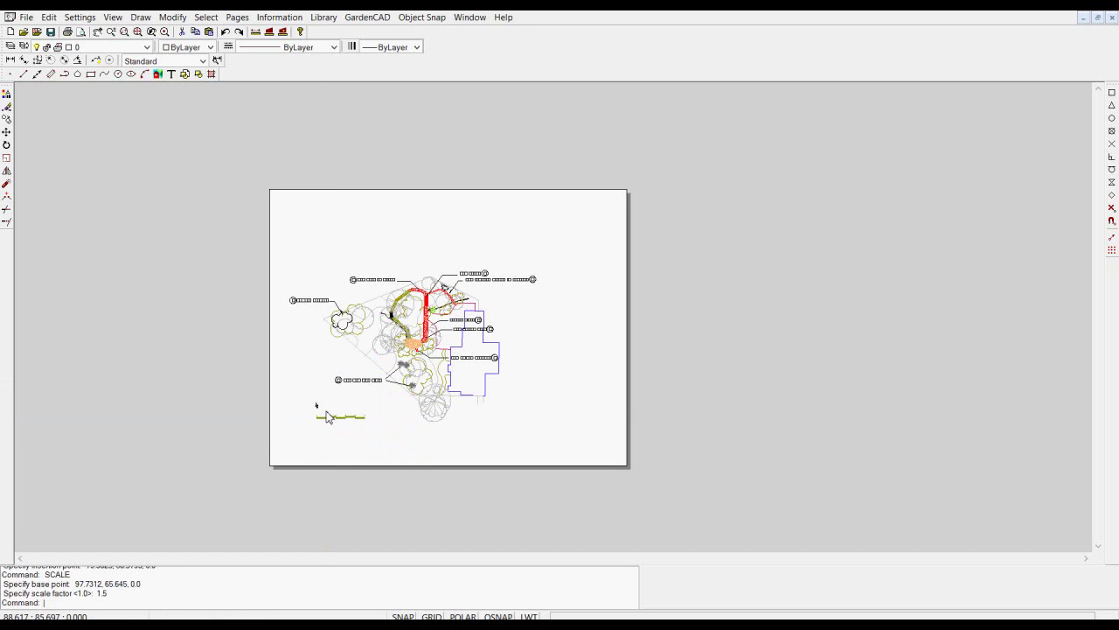
Step: Draw a rectangular border of about 543 by 414 mm just inside the page edges
{"action": "scroll", "coordinate": [743, 344], "scroll_direction": "up", "scroll_amount": 1}
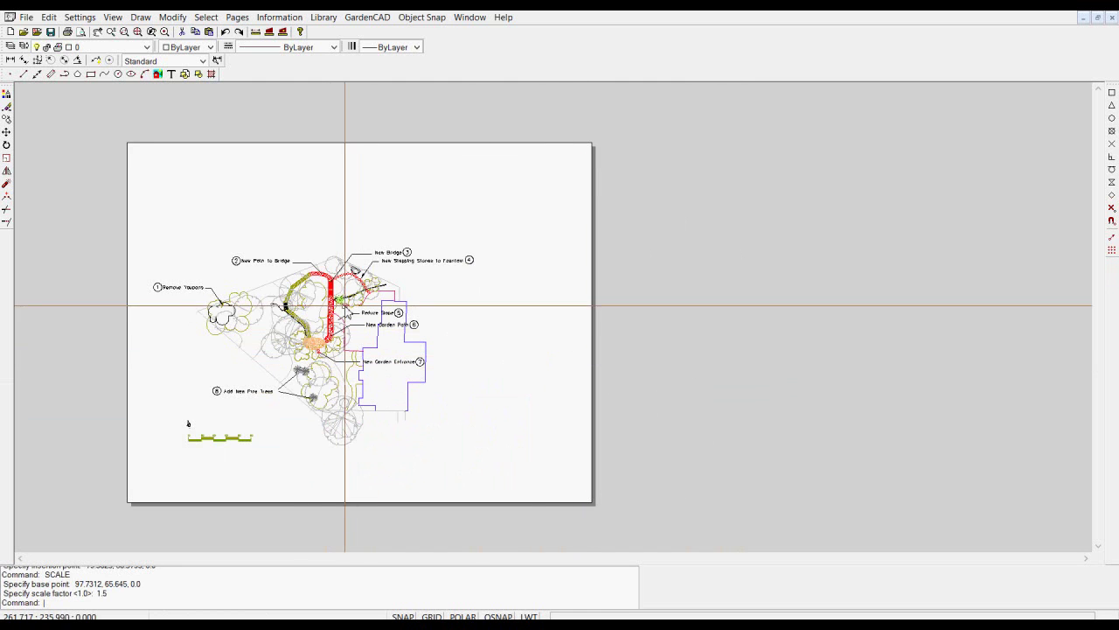
{"action": "left_click", "coordinate": [141, 18]}
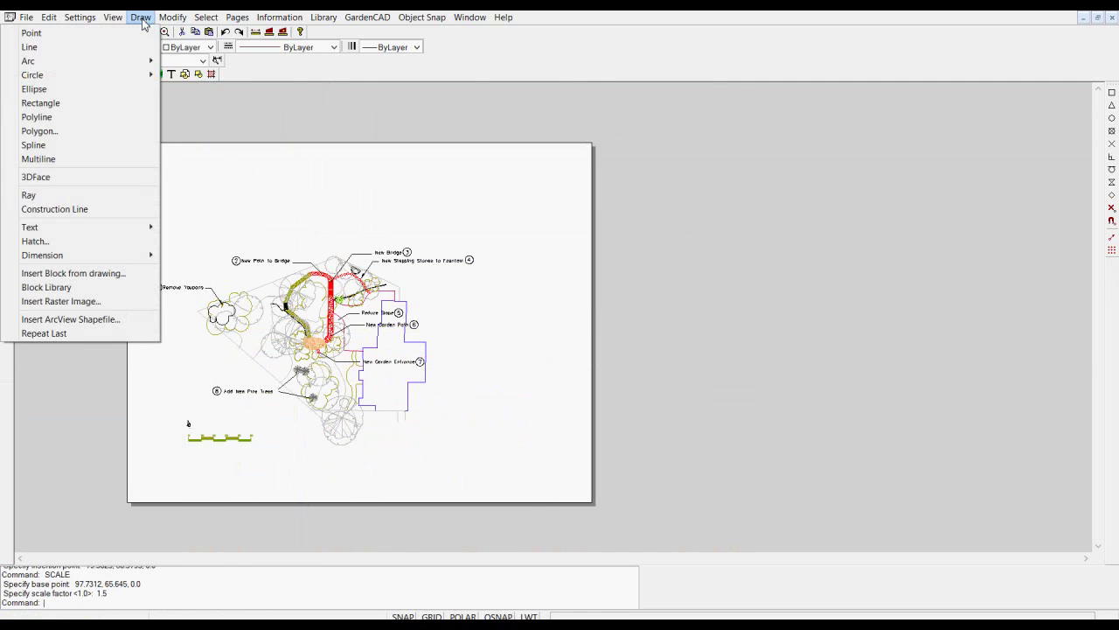
{"action": "left_click", "coordinate": [90, 103]}
{"action": "left_click", "coordinate": [134, 152]}
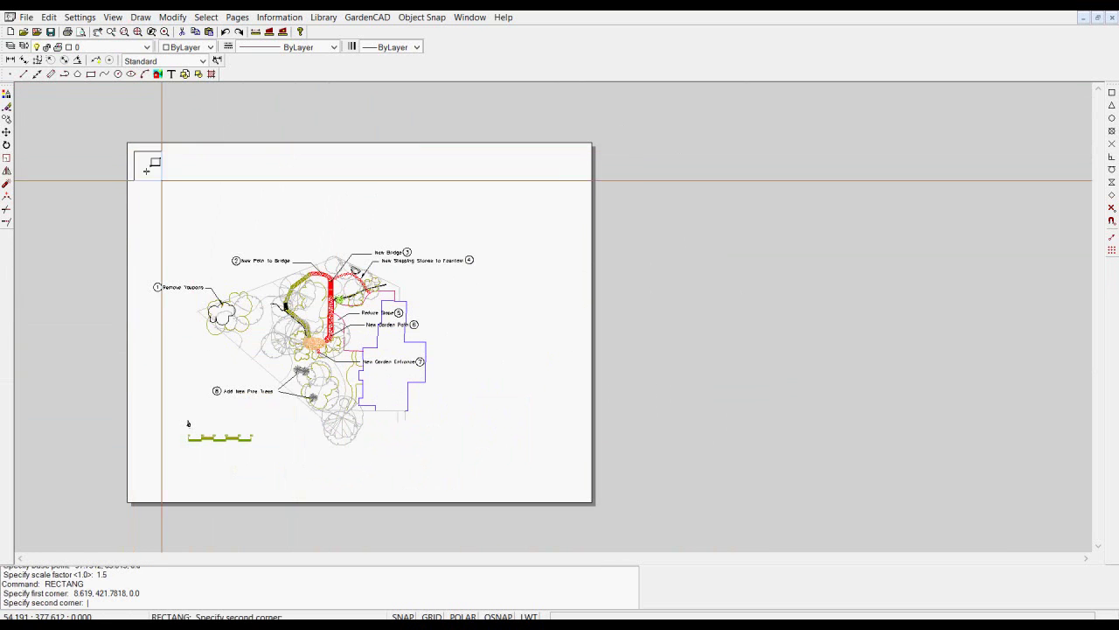
{"action": "left_click", "coordinate": [586, 495]}
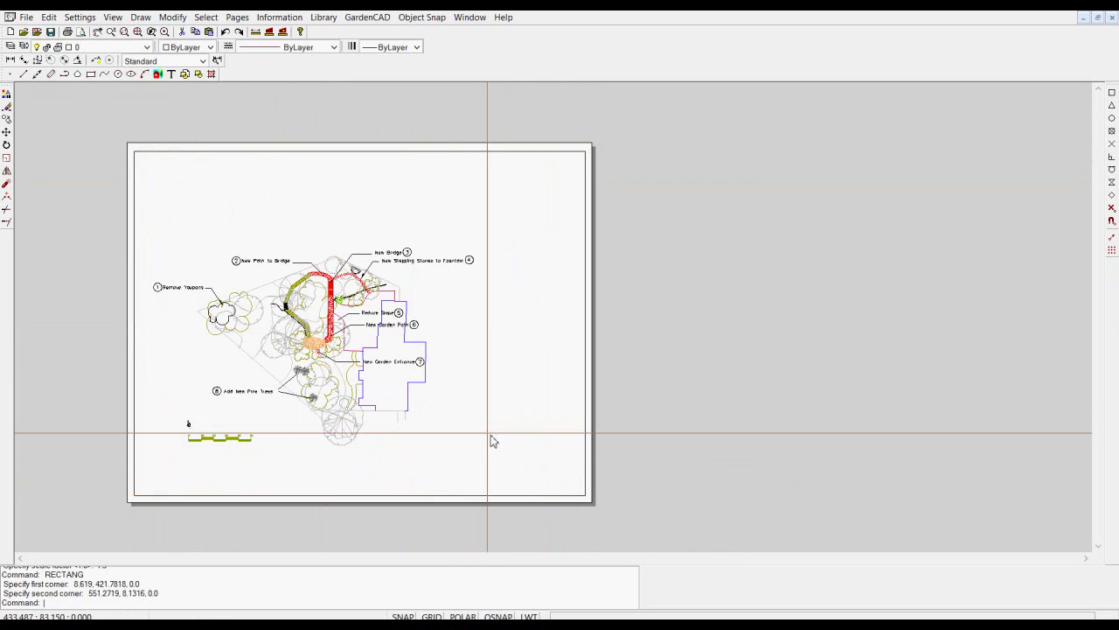
Step: Switch from the page layout to the Model page to look at the original landscape drawing
{"action": "scroll", "coordinate": [325, 339], "scroll_direction": "up", "scroll_amount": 1}
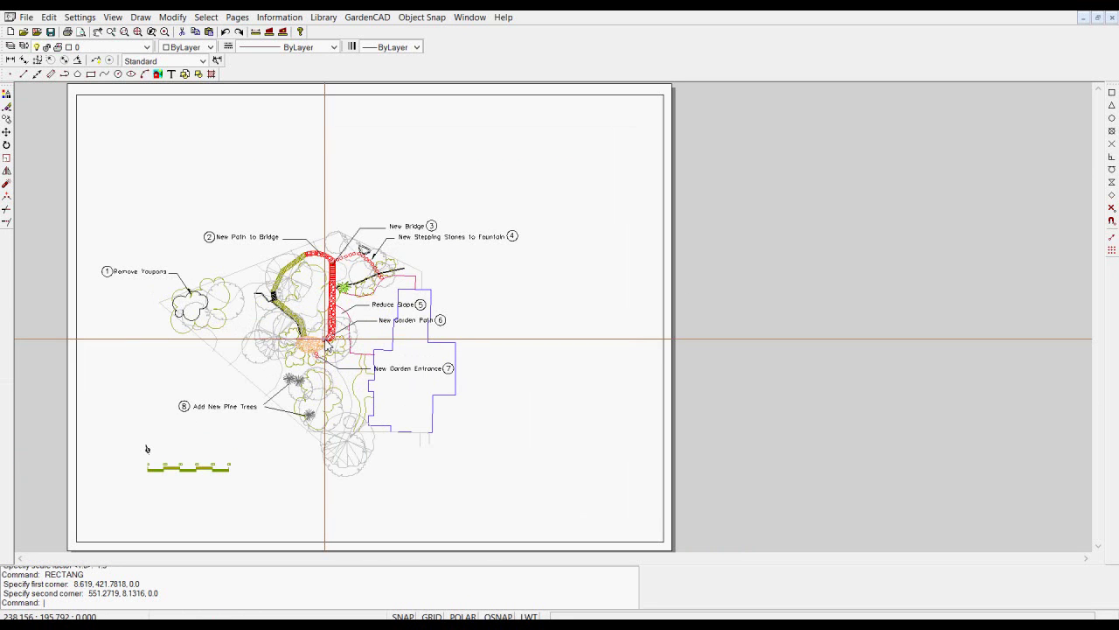
{"action": "left_click", "coordinate": [204, 18]}
{"action": "mouse_move", "coordinate": [235, 20]}
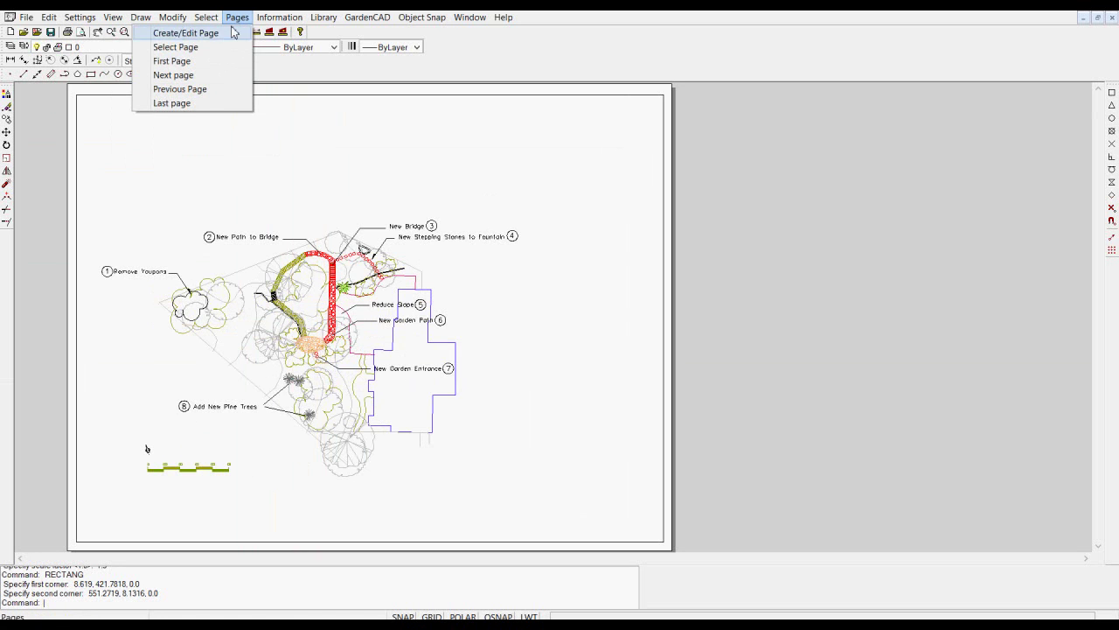
{"action": "left_click", "coordinate": [176, 47]}
{"action": "left_click", "coordinate": [492, 224]}
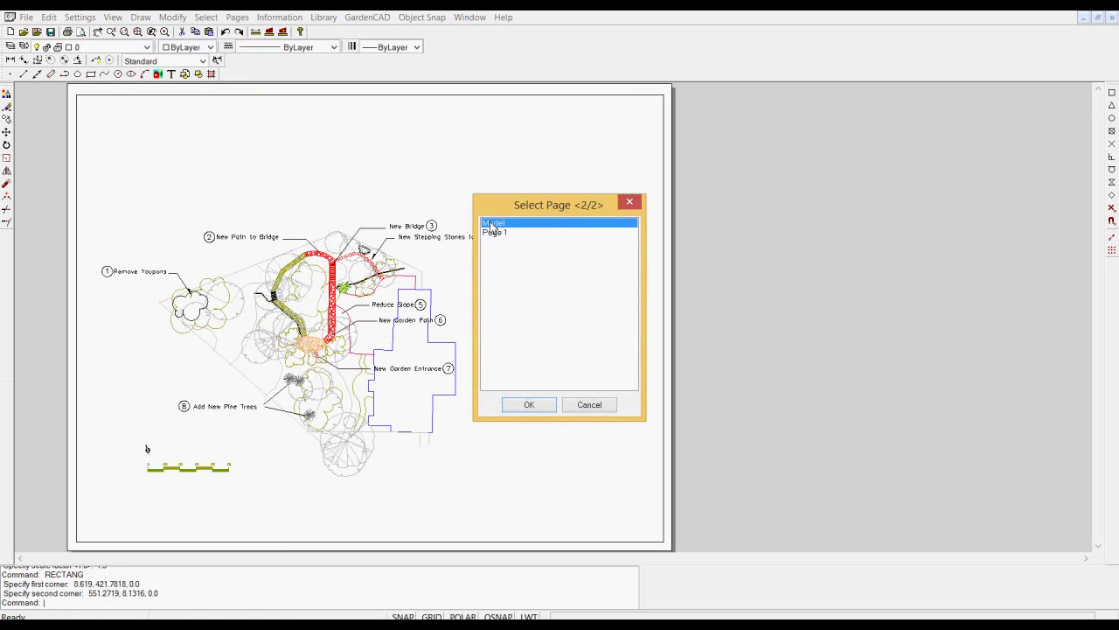
{"action": "left_click", "coordinate": [525, 405]}
{"action": "scroll", "coordinate": [434, 313], "scroll_direction": "up", "scroll_amount": 3}
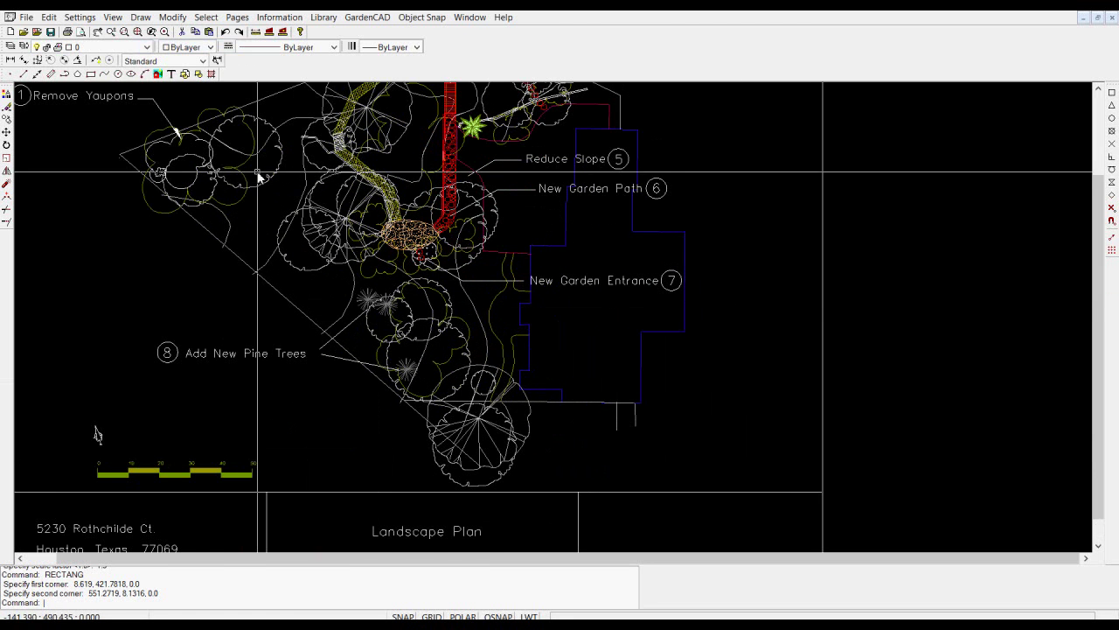
Step: Switch back to Page 1 with the inserted plan and border
{"action": "left_click", "coordinate": [235, 22]}
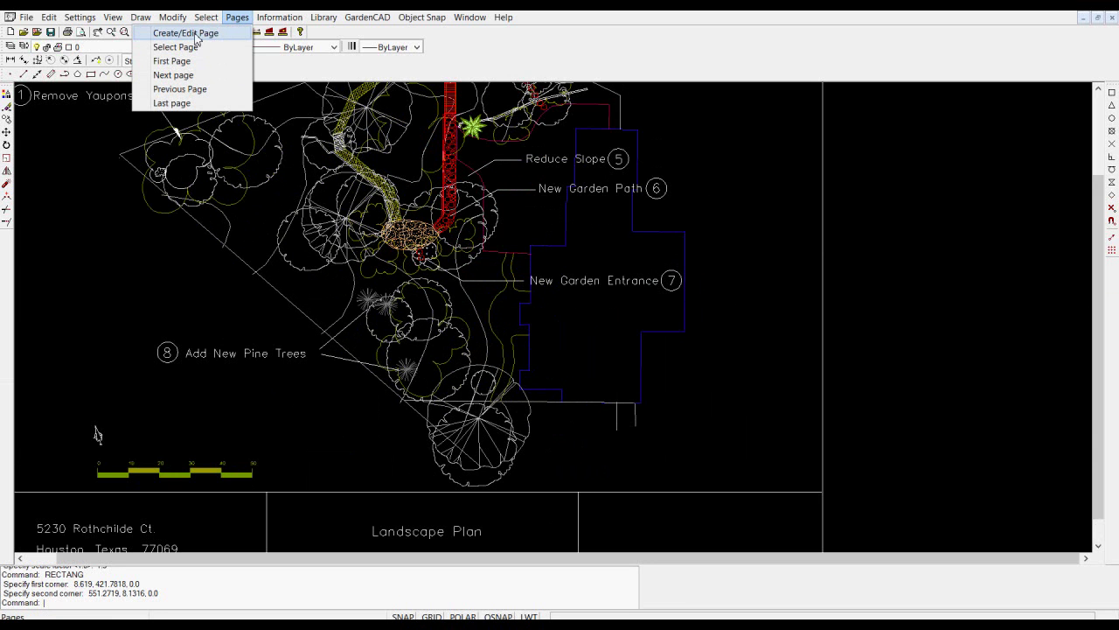
{"action": "left_click", "coordinate": [194, 48]}
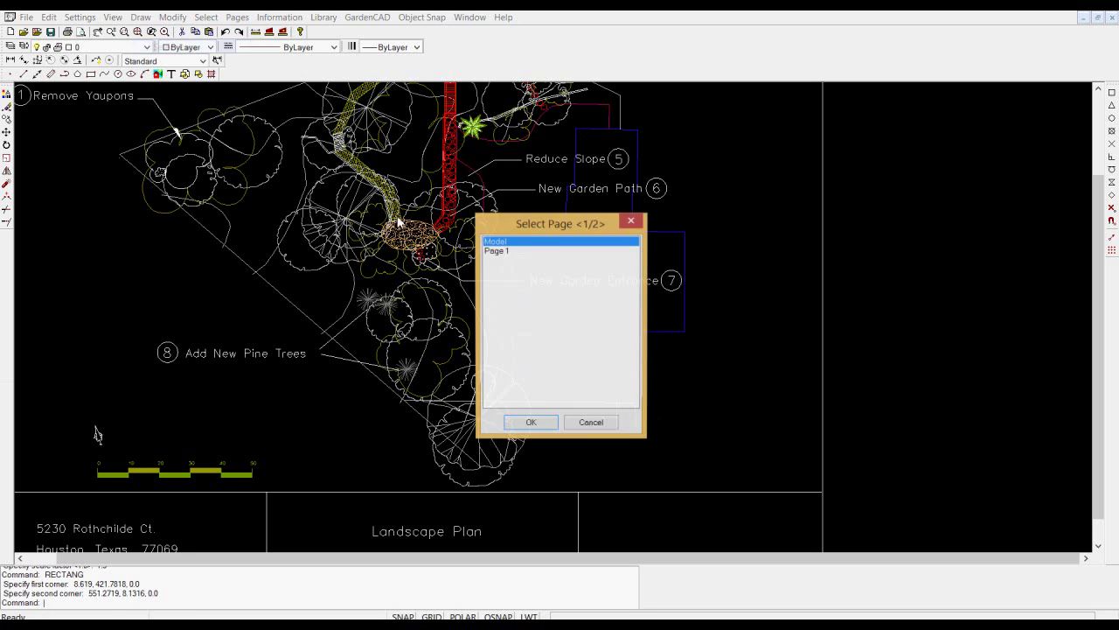
{"action": "left_click", "coordinate": [494, 252]}
{"action": "left_click", "coordinate": [530, 423]}
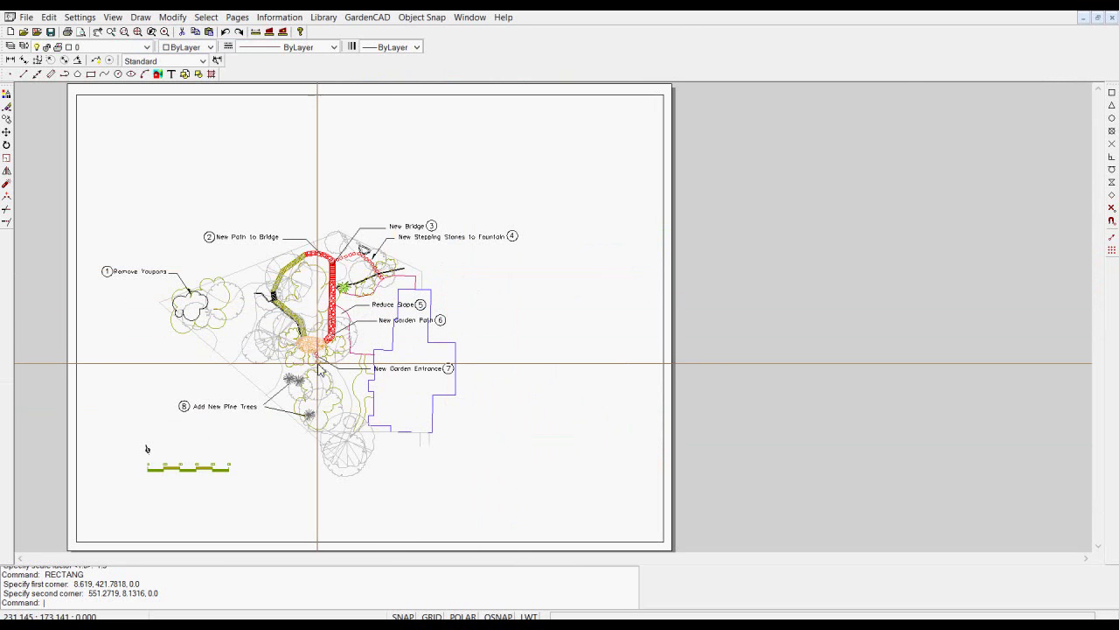
Step: Examine the inserted plan on Page 1, checking the paths, bridge and labels up close and the layout within the border
{"action": "scroll", "coordinate": [320, 354], "scroll_direction": "up", "scroll_amount": 3}
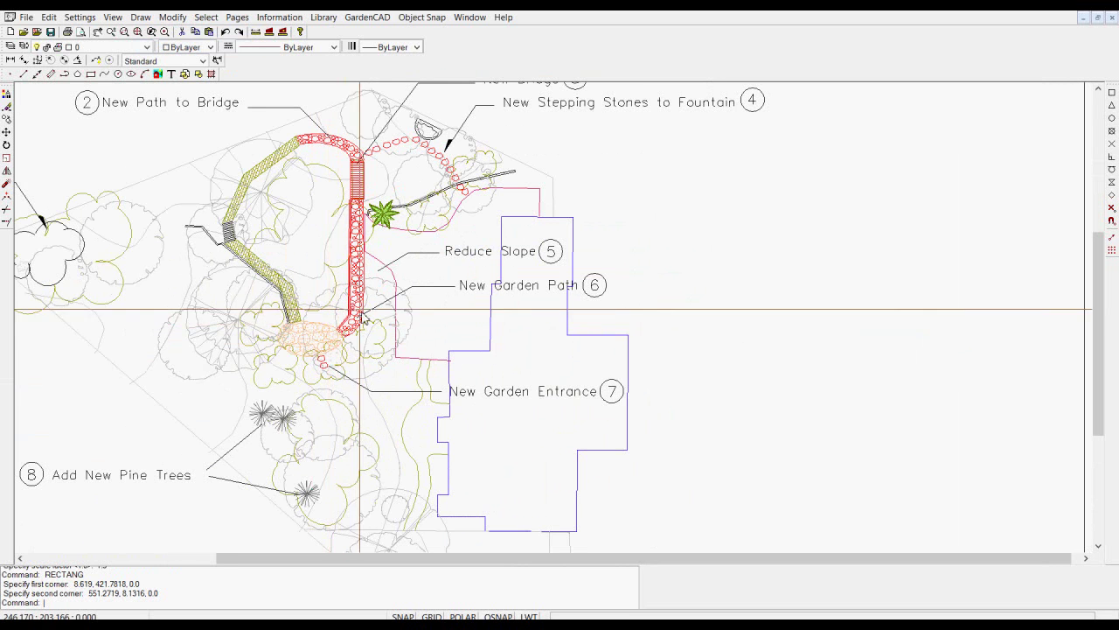
{"action": "scroll", "coordinate": [329, 326], "scroll_direction": "down", "scroll_amount": 2}
{"action": "scroll", "coordinate": [331, 291], "scroll_direction": "down", "scroll_amount": 1}
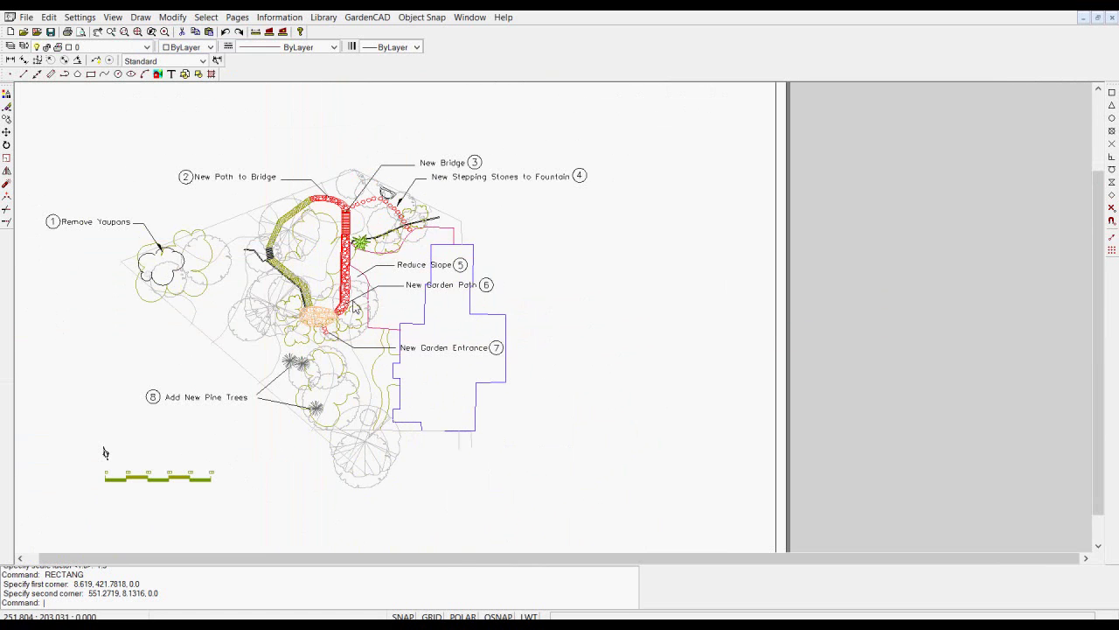
{"action": "scroll", "coordinate": [103, 452], "scroll_direction": "down", "scroll_amount": 3}
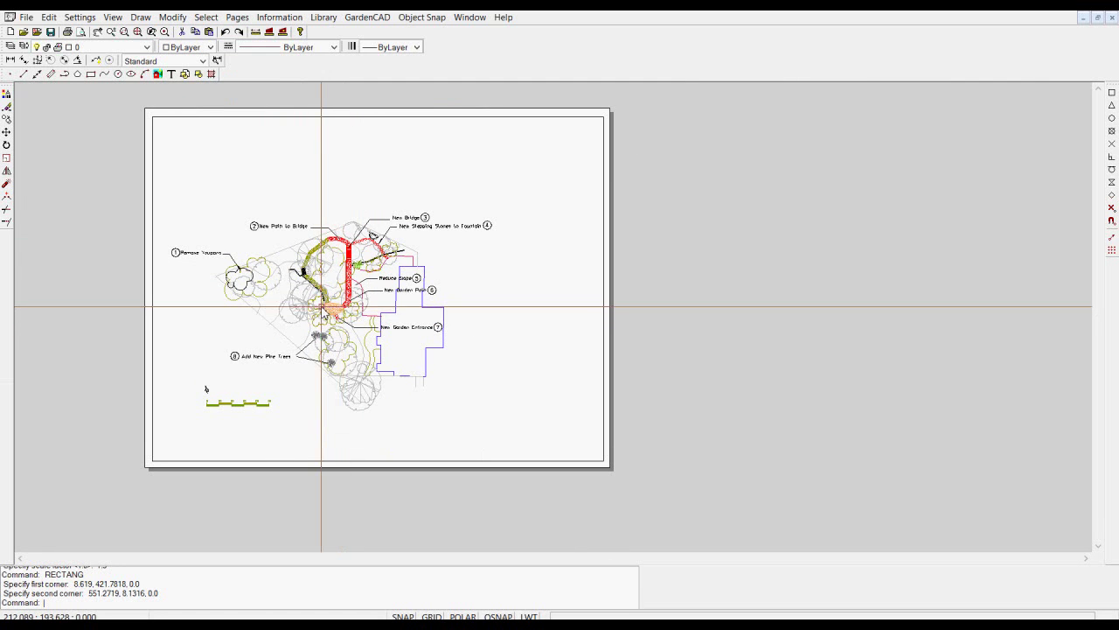
{"action": "scroll", "coordinate": [305, 275], "scroll_direction": "up", "scroll_amount": 5}
{"action": "scroll", "coordinate": [305, 272], "scroll_direction": "up", "scroll_amount": 1}
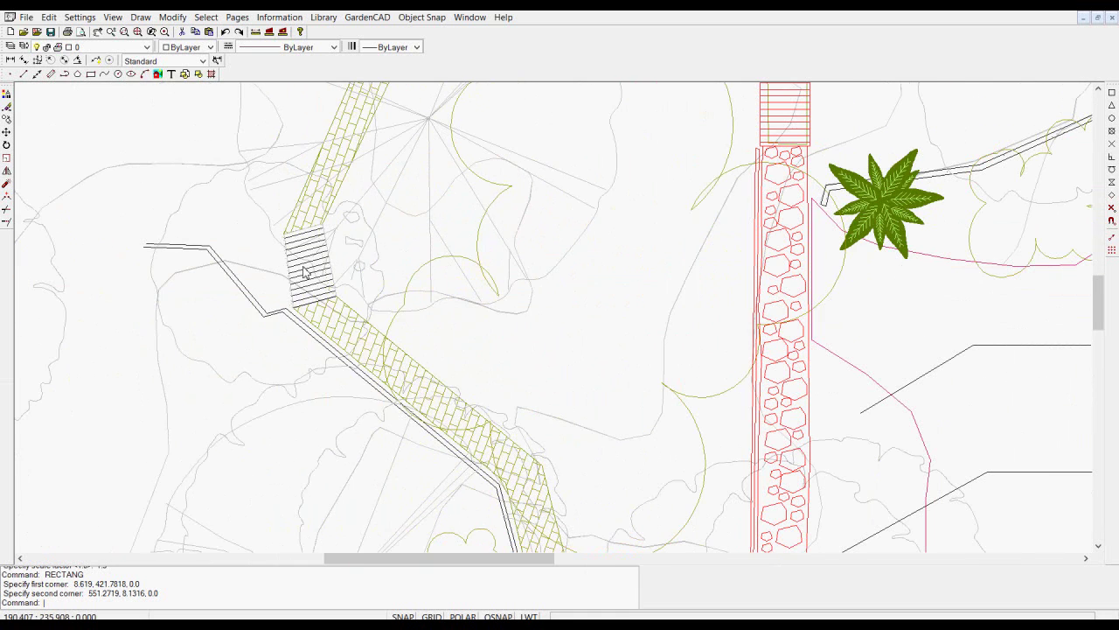
{"action": "scroll", "coordinate": [322, 298], "scroll_direction": "down", "scroll_amount": 3}
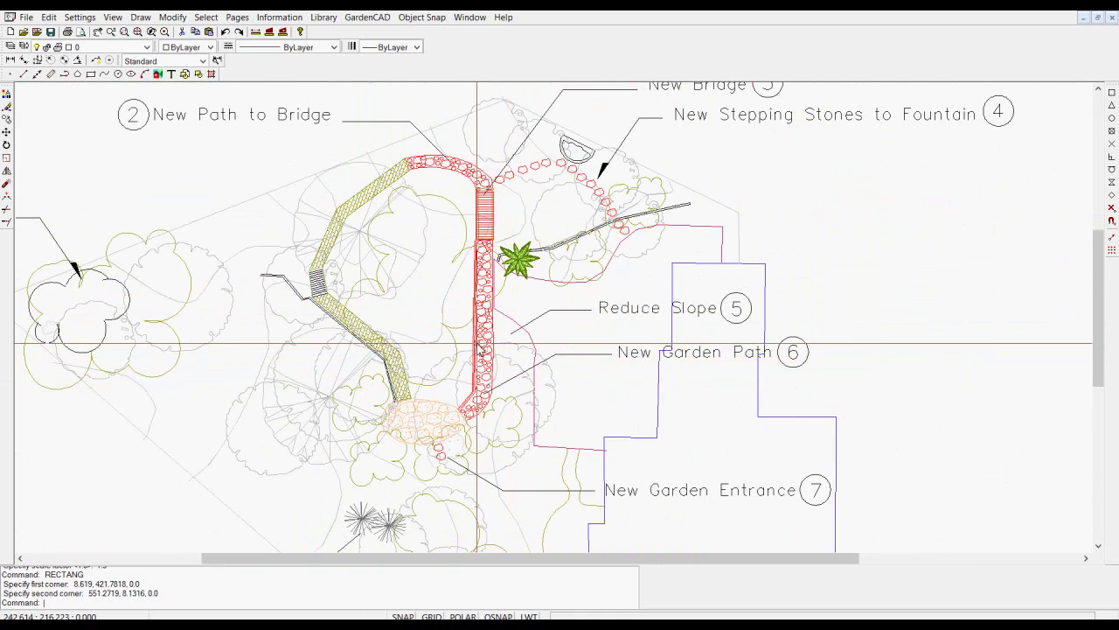
{"action": "scroll", "coordinate": [476, 344], "scroll_direction": "up", "scroll_amount": 2}
{"action": "scroll", "coordinate": [488, 269], "scroll_direction": "down", "scroll_amount": 3}
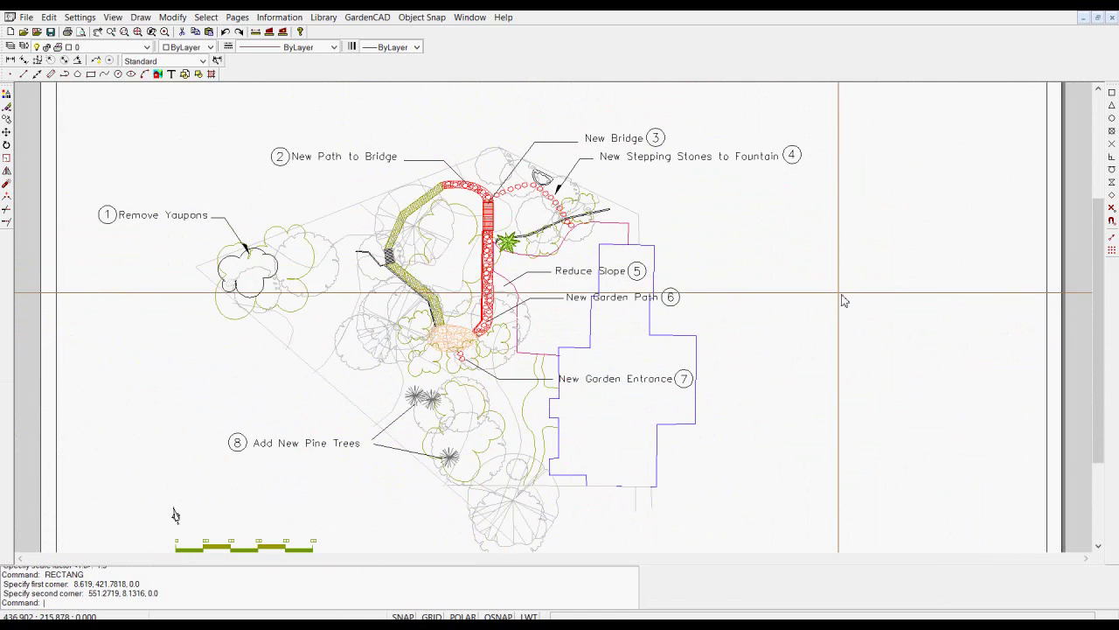
{"action": "scroll", "coordinate": [833, 291], "scroll_direction": "down", "scroll_amount": 1}
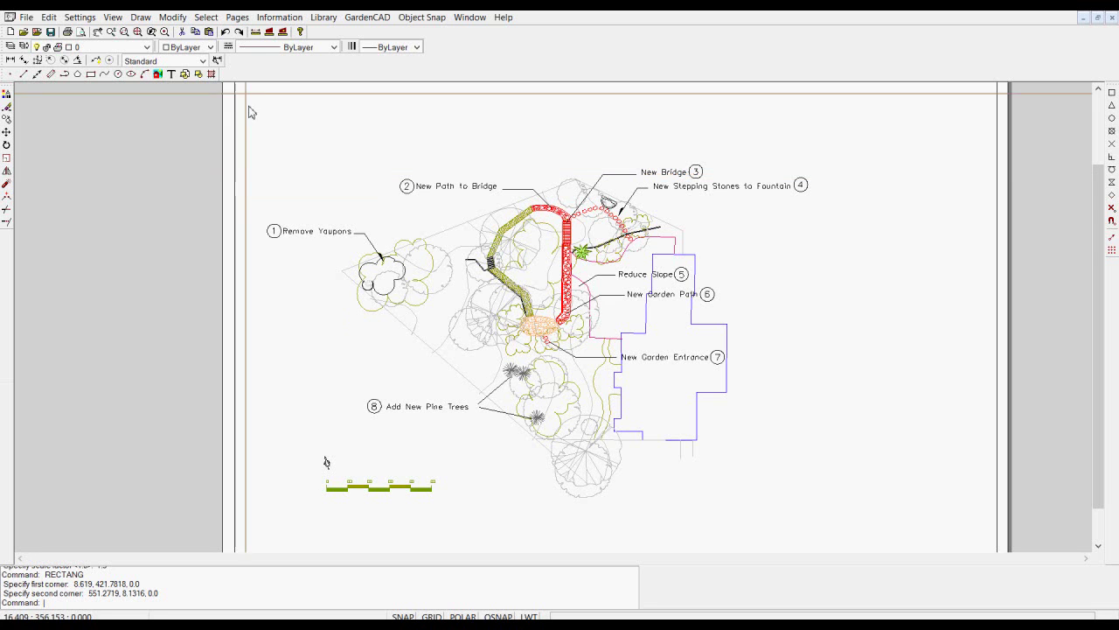
Step: Return to the Model page and zoom to the extents of the drawing
{"action": "left_click", "coordinate": [237, 17]}
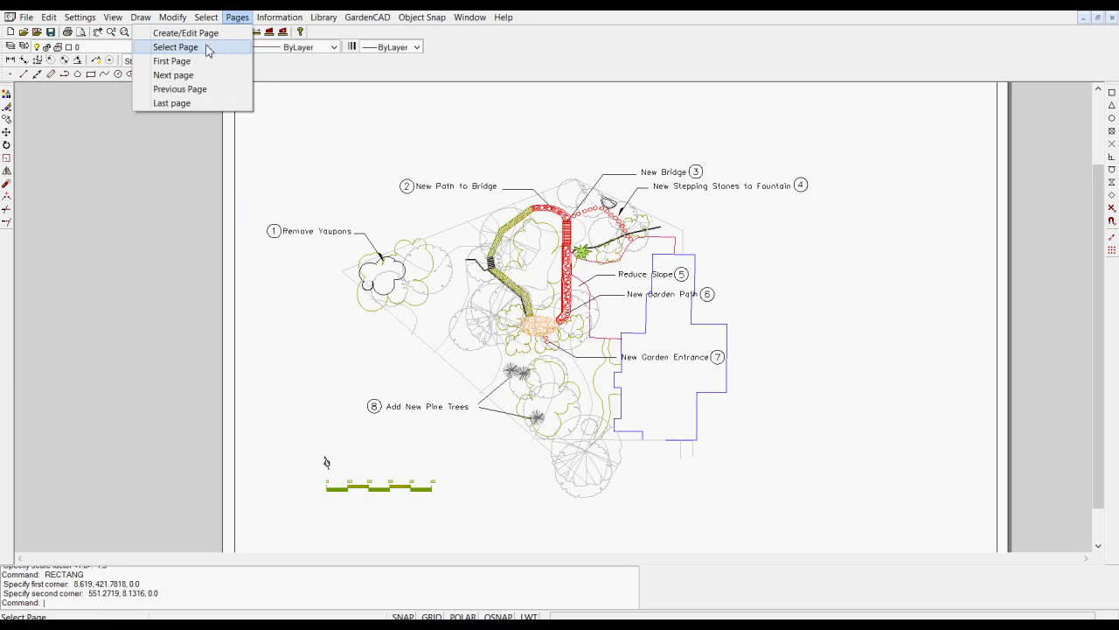
{"action": "left_click", "coordinate": [210, 47]}
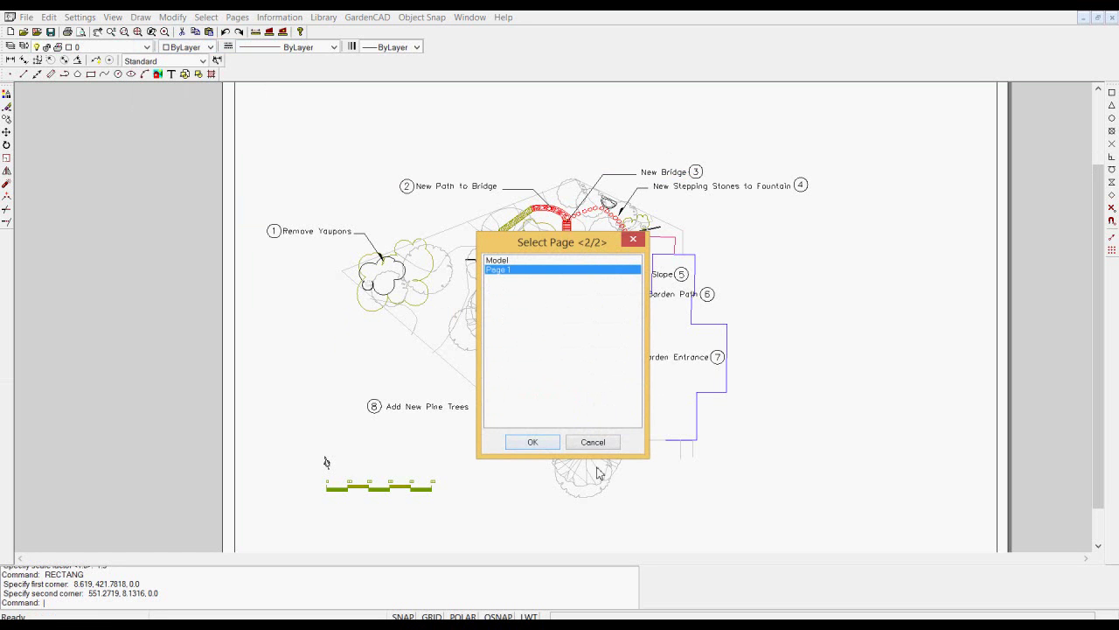
{"action": "left_click", "coordinate": [507, 260]}
{"action": "left_click", "coordinate": [531, 443]}
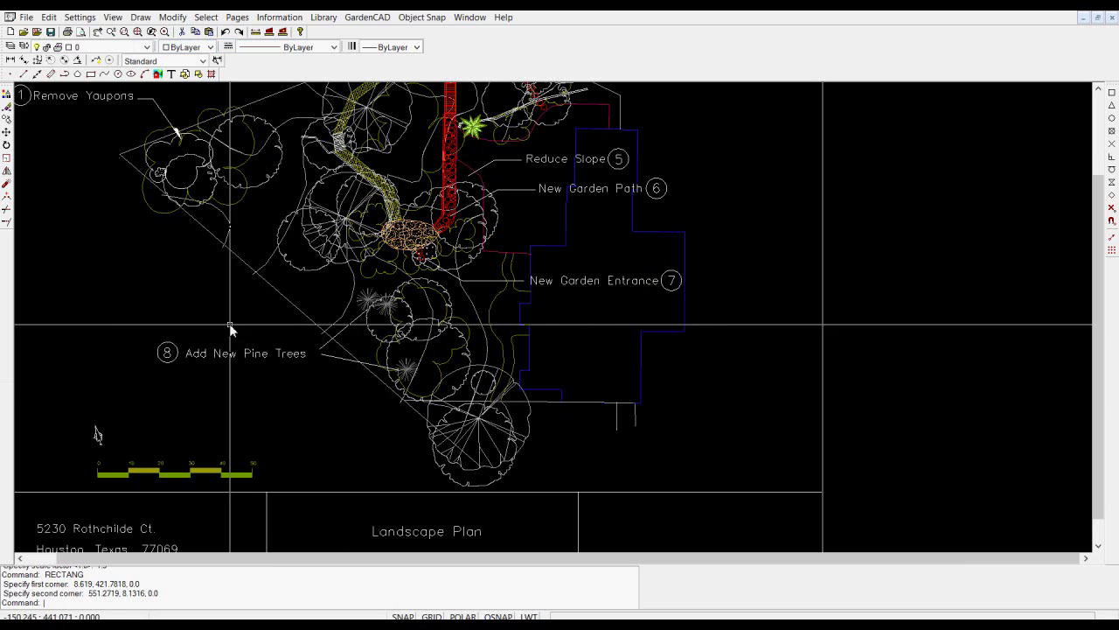
{"action": "right_click", "coordinate": [195, 311]}
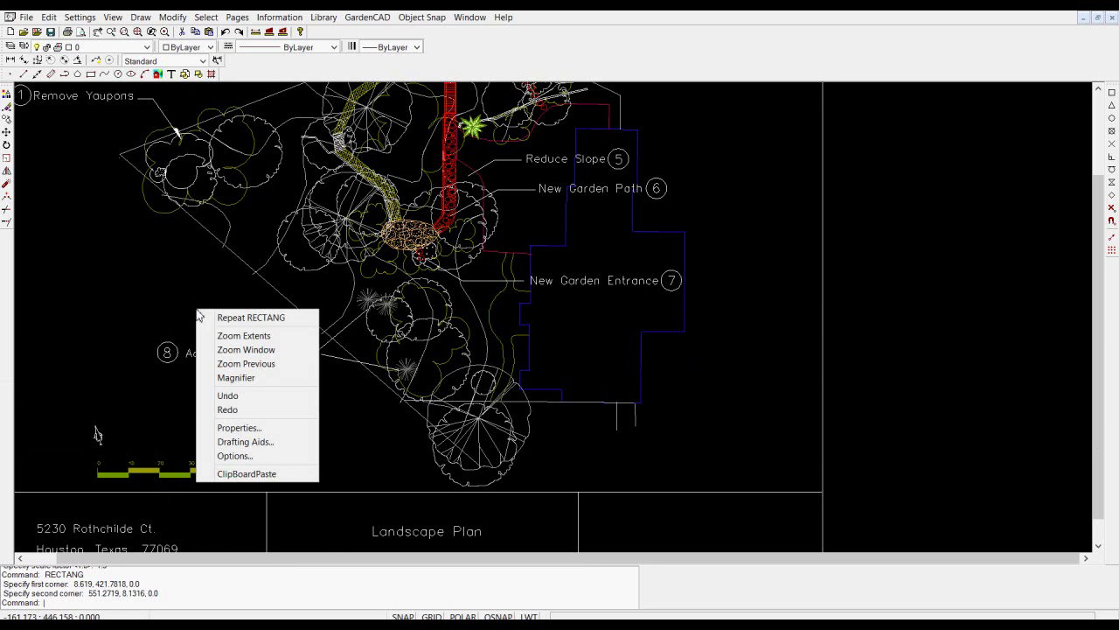
{"action": "left_click", "coordinate": [244, 333]}
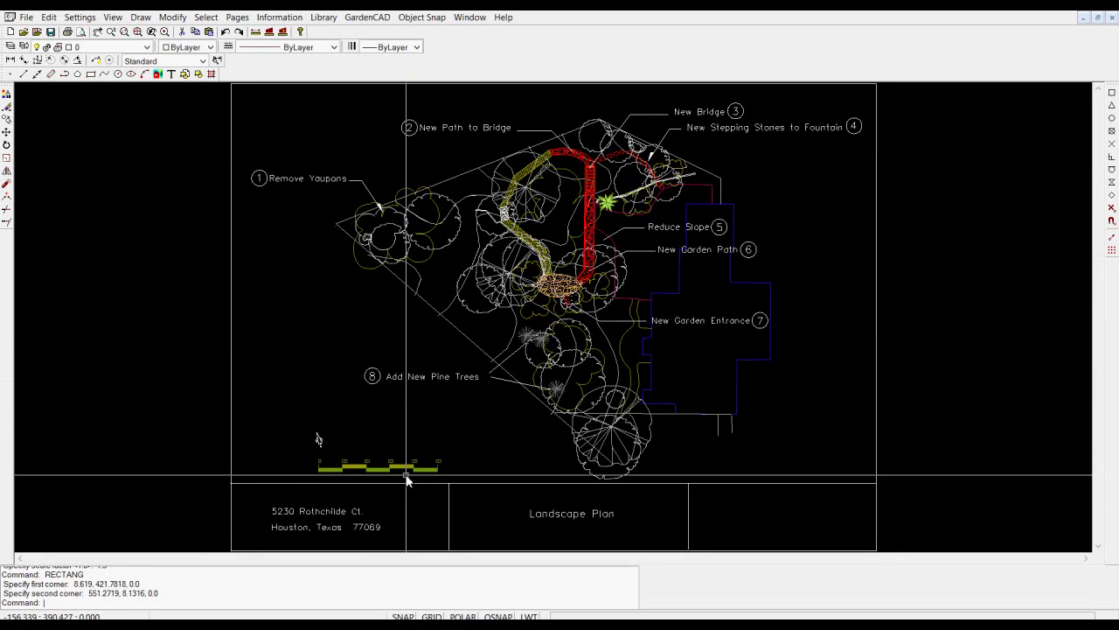